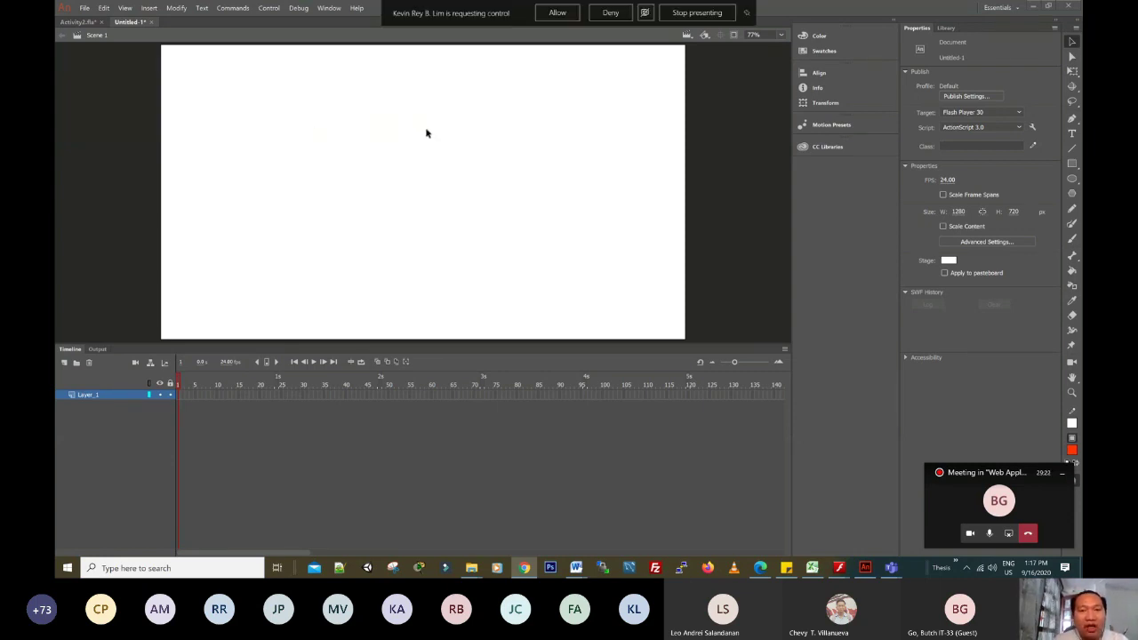
- Activate the Rectangle tool and set its fill colour to dark grey
click(285, 179)
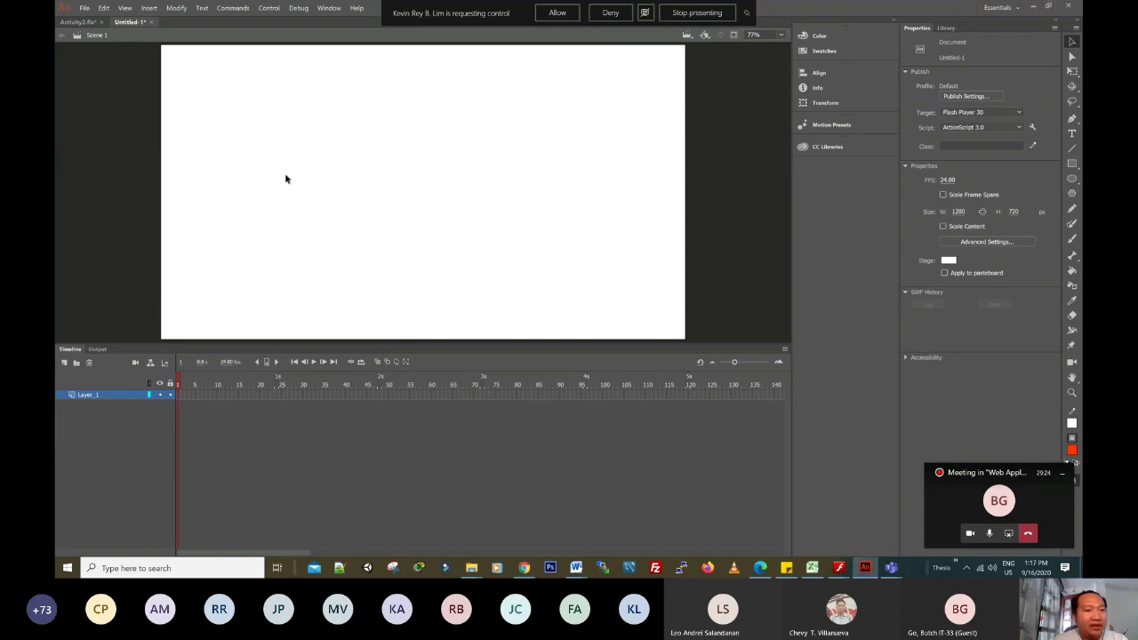
click(1072, 165)
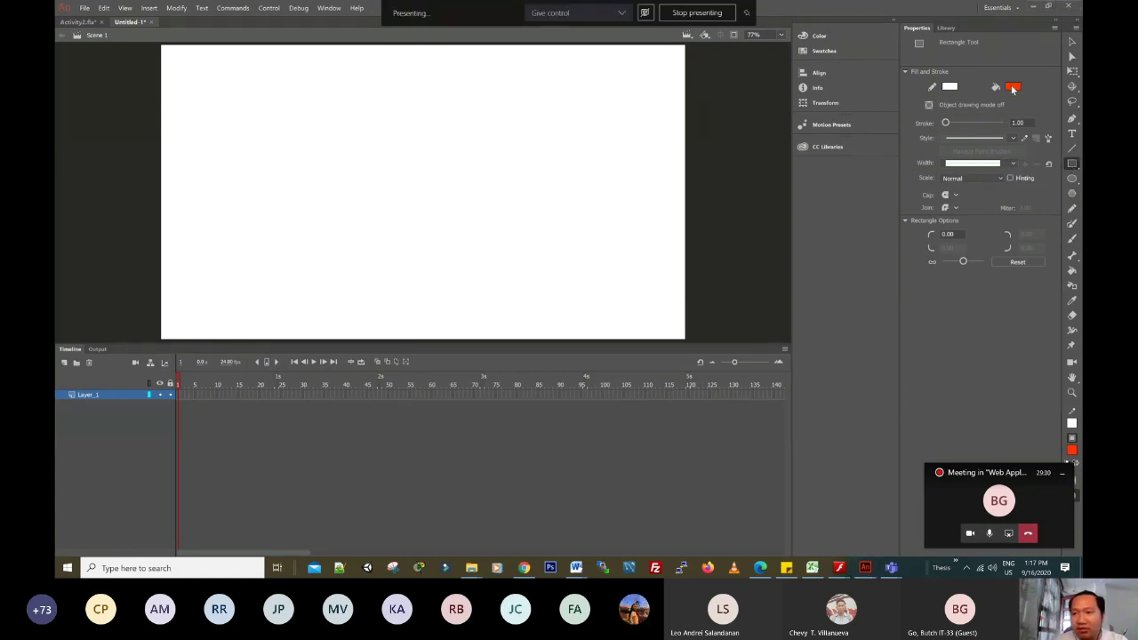
click(1013, 87)
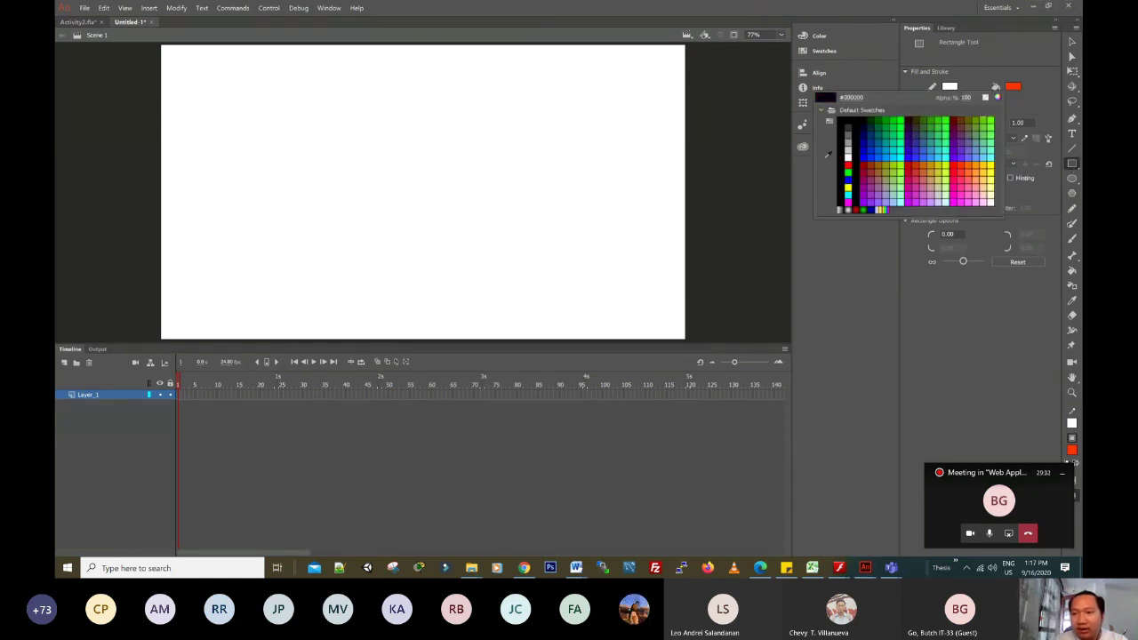
click(853, 131)
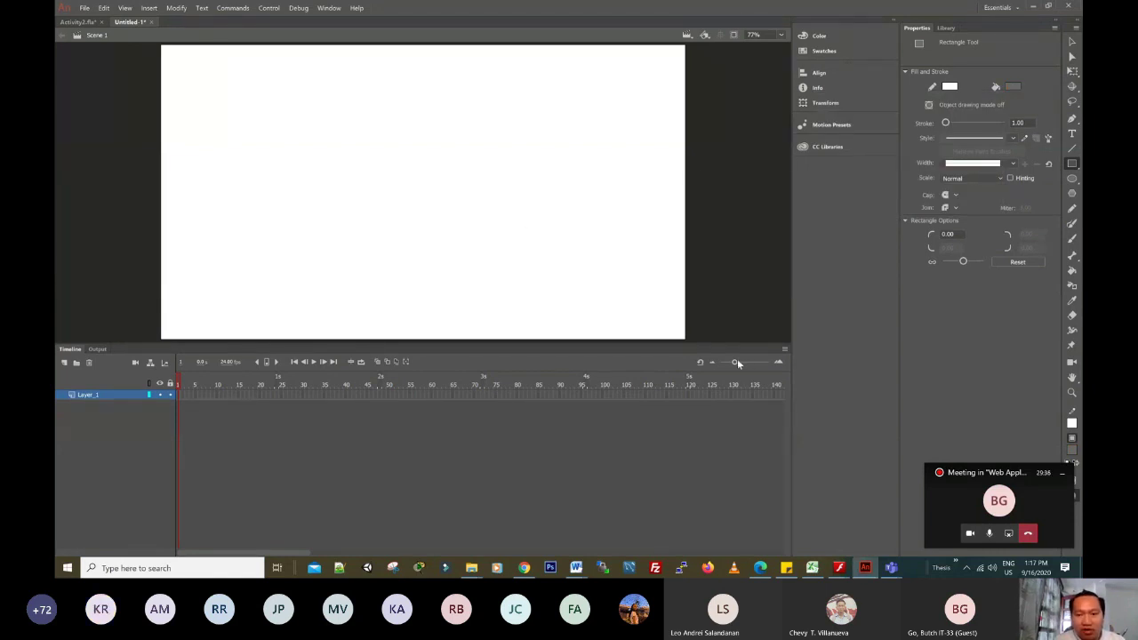
- Try to draw a rectangle on the first frame of Layer_1 with the stage fitted in the window
drag(737, 363, 751, 363)
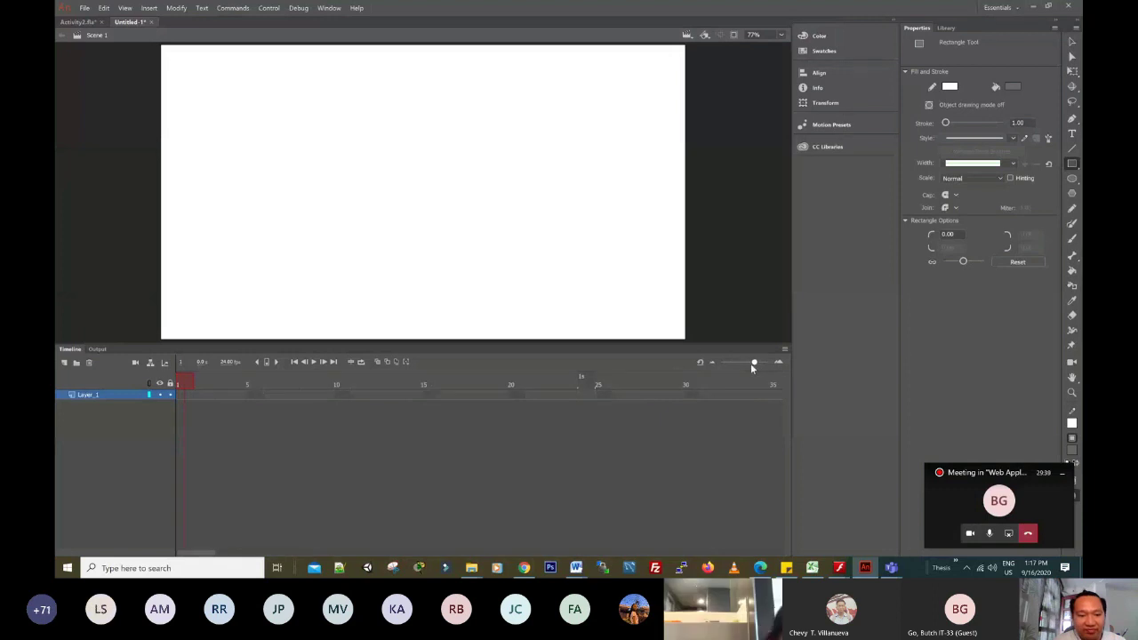
click(781, 34)
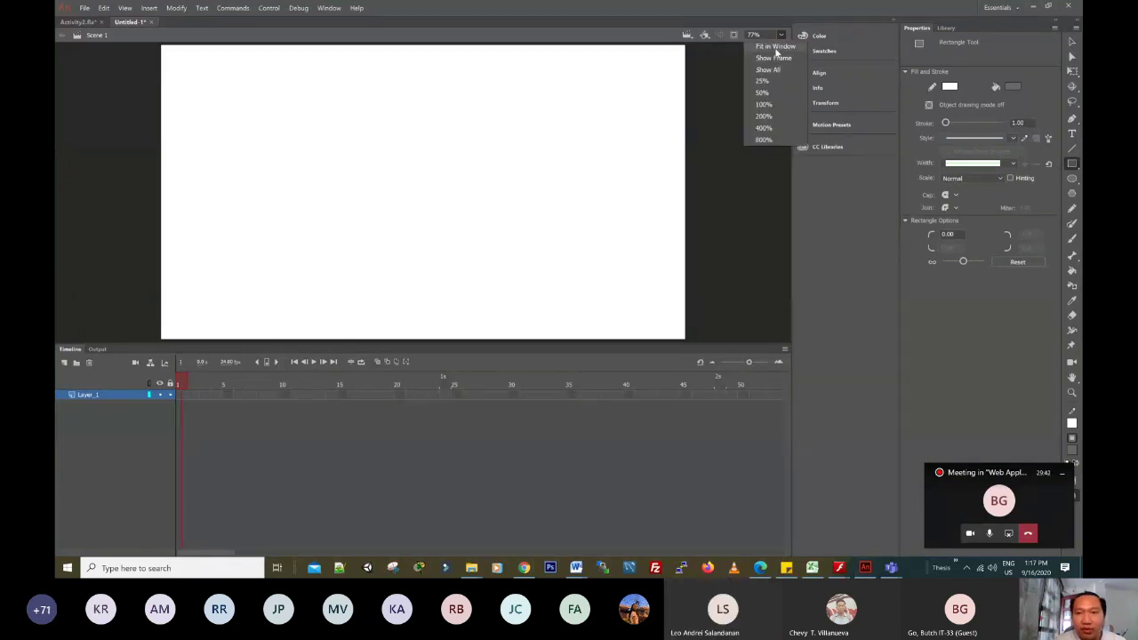
click(775, 48)
click(781, 34)
click(770, 47)
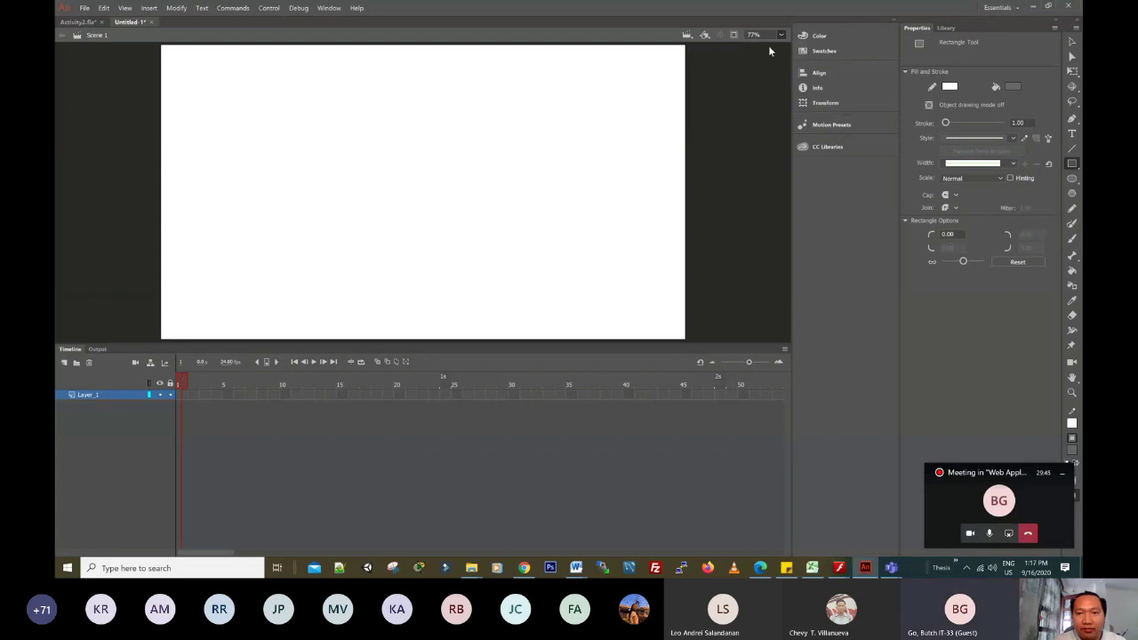
click(780, 34)
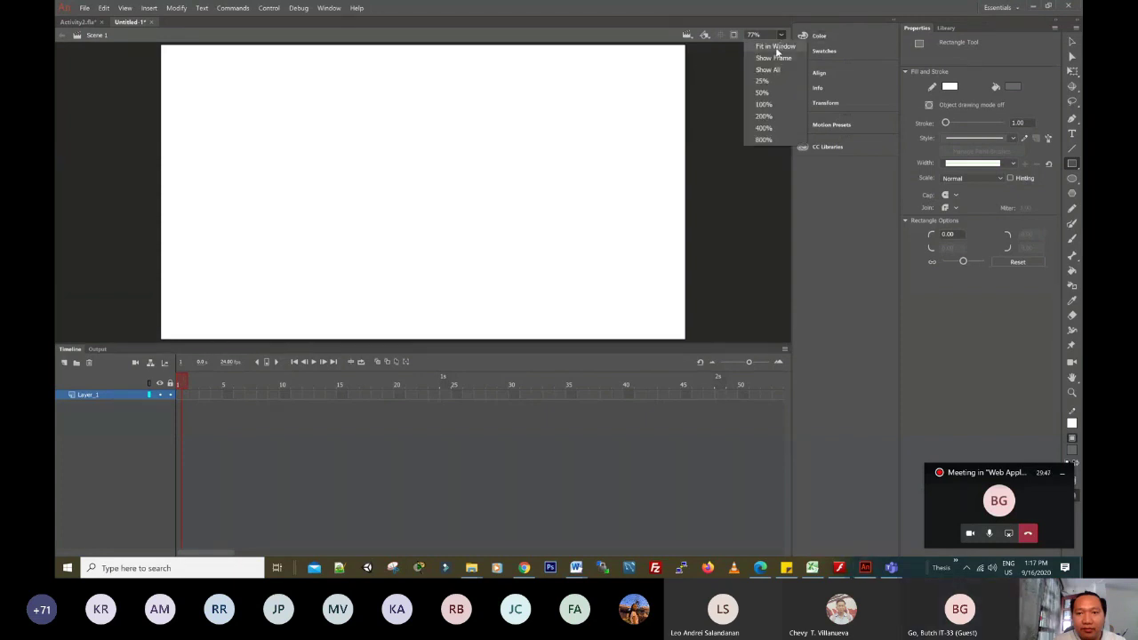
click(776, 49)
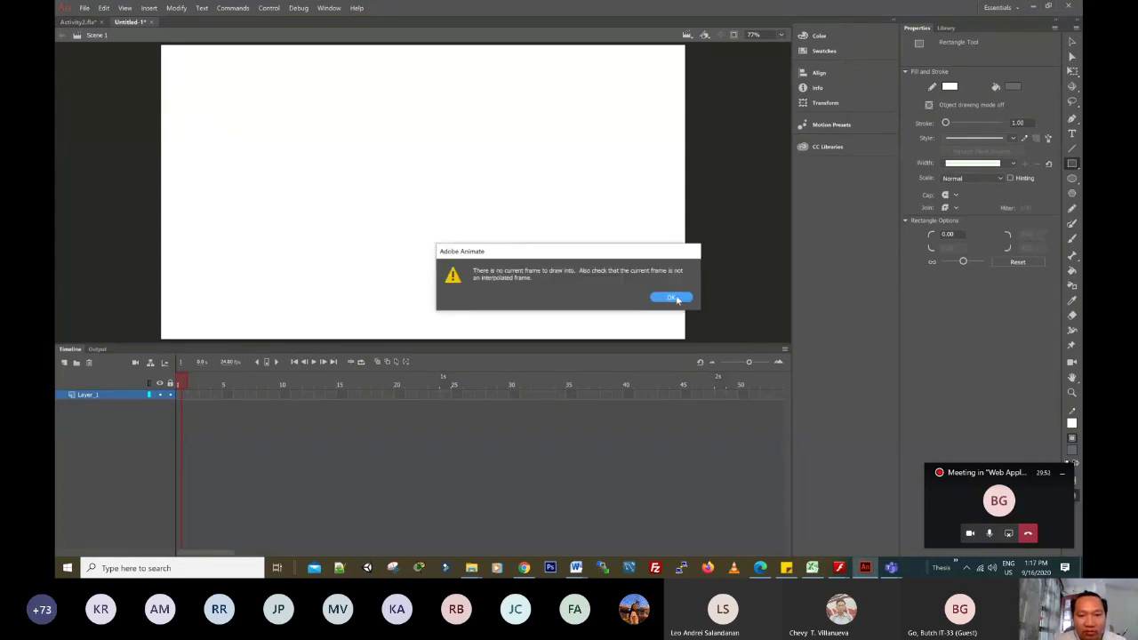
click(674, 298)
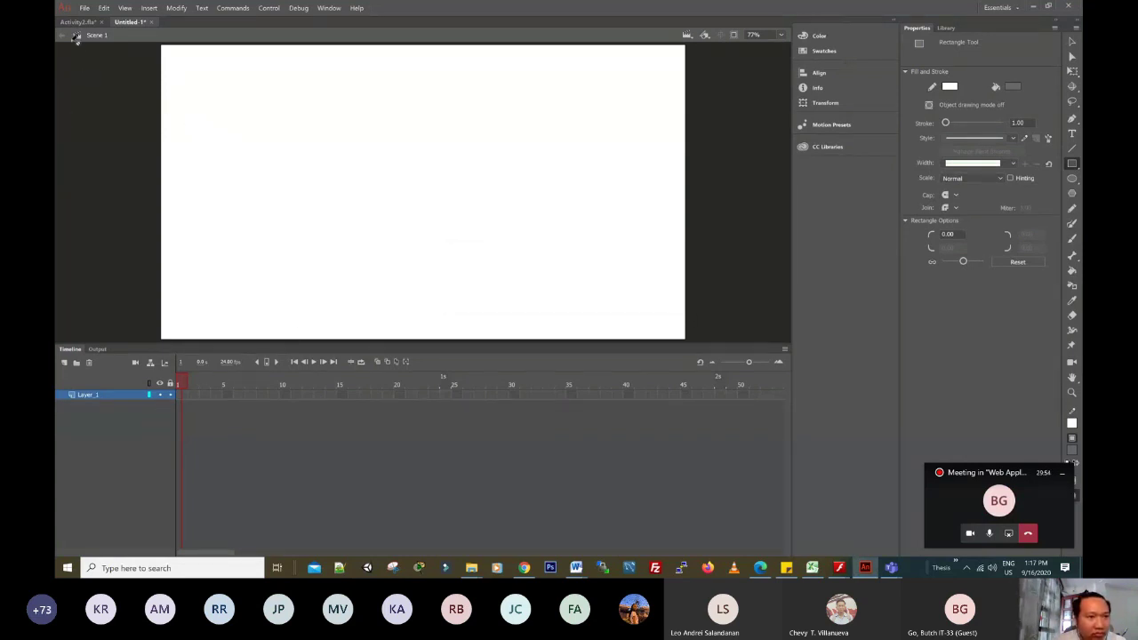
click(182, 408)
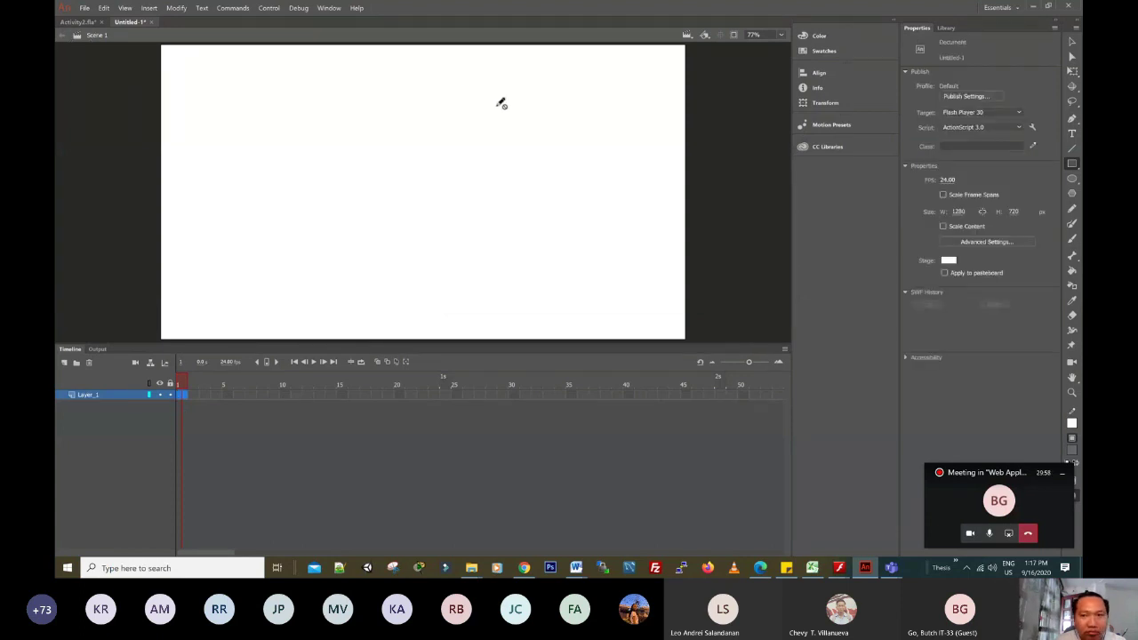
click(1074, 165)
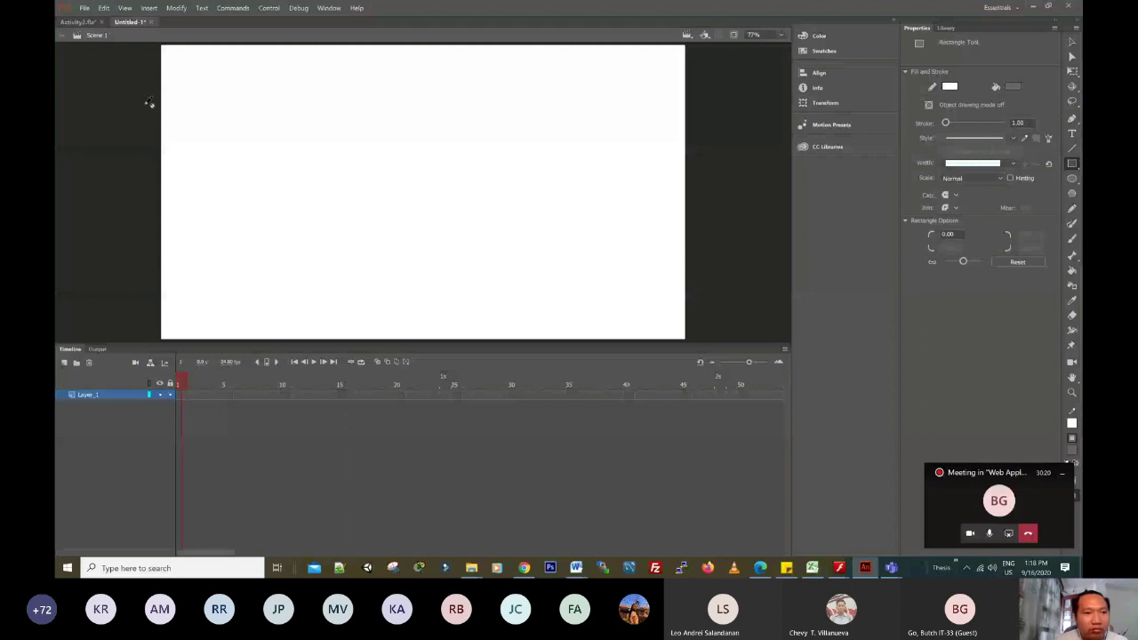
- Close the untitled document and create a Full HD ActionScript 3.0 document of 1920 × 1080
click(77, 21)
click(84, 8)
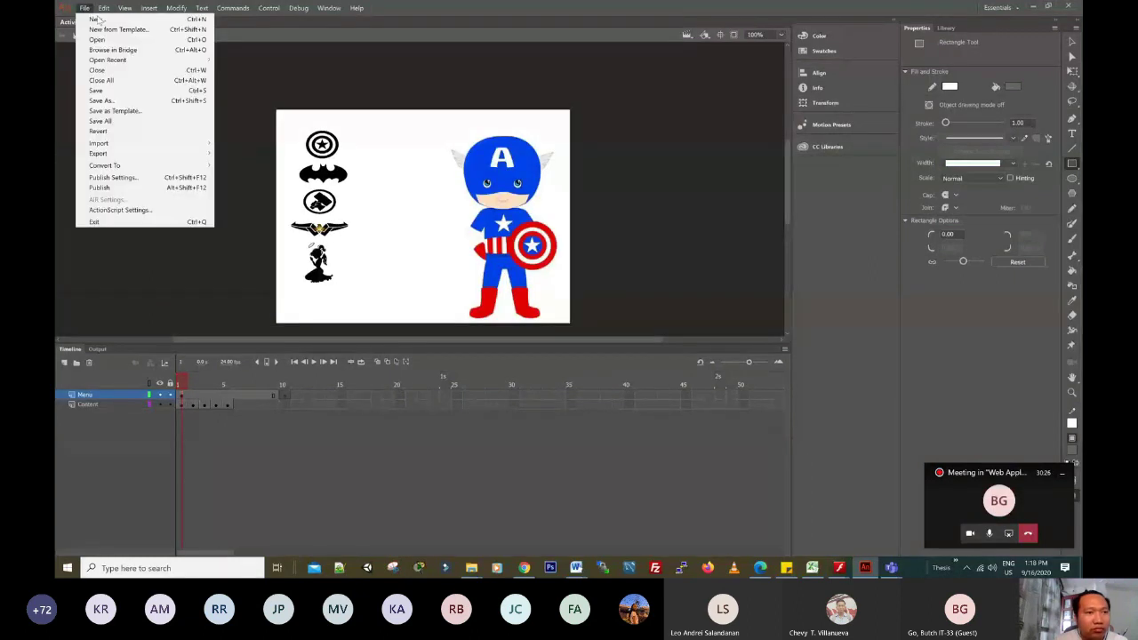
click(486, 91)
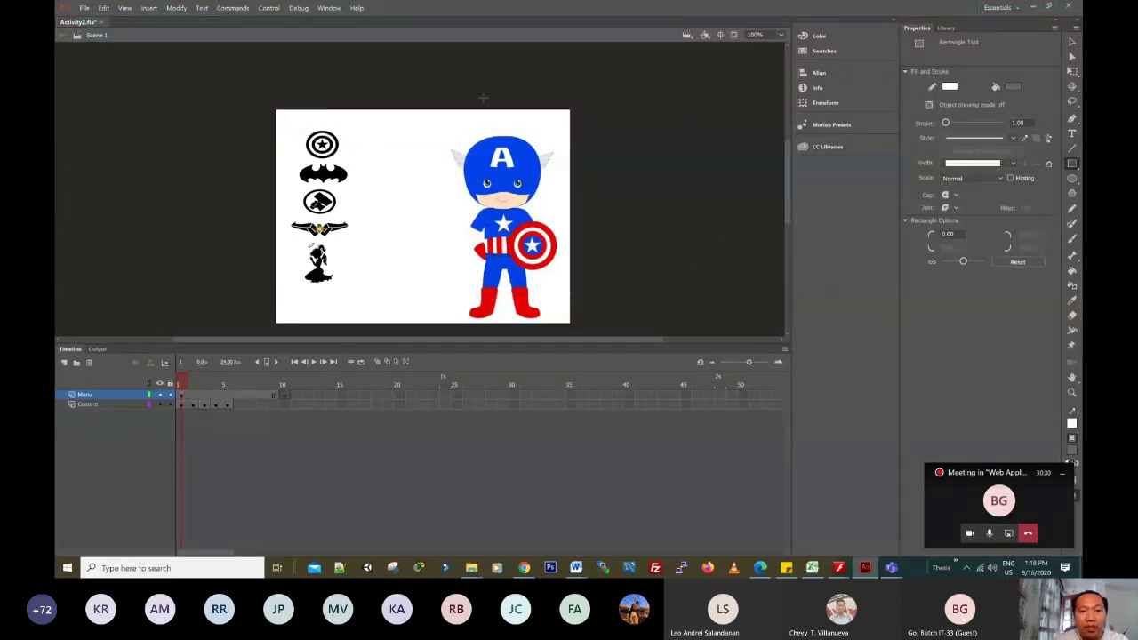
key(ctrl+Return)
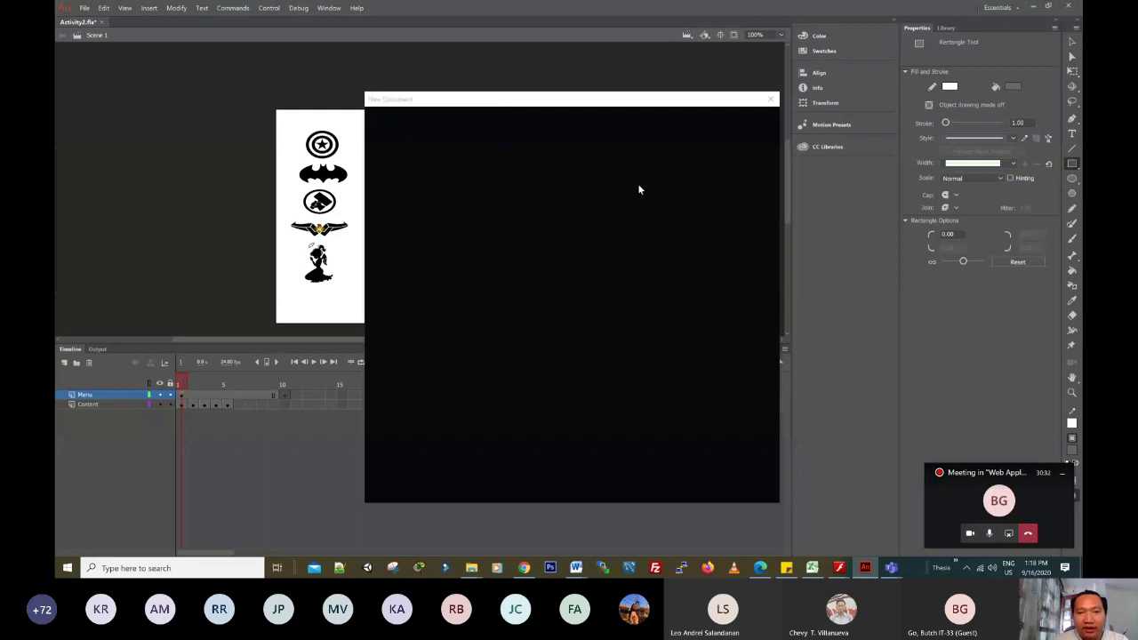
click(503, 238)
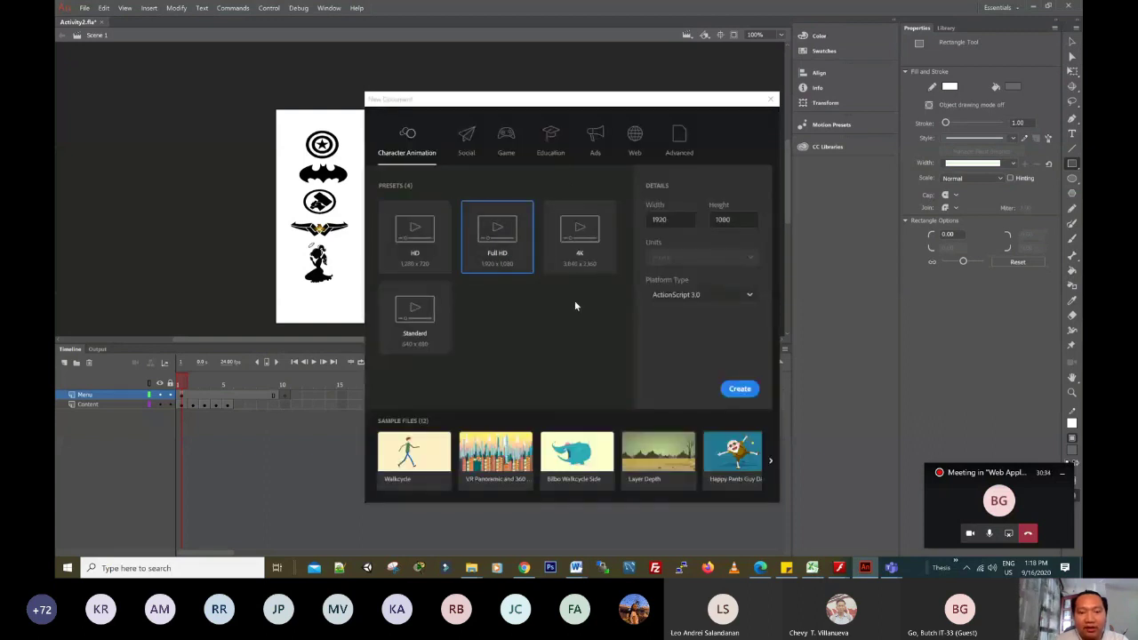
key(Return)
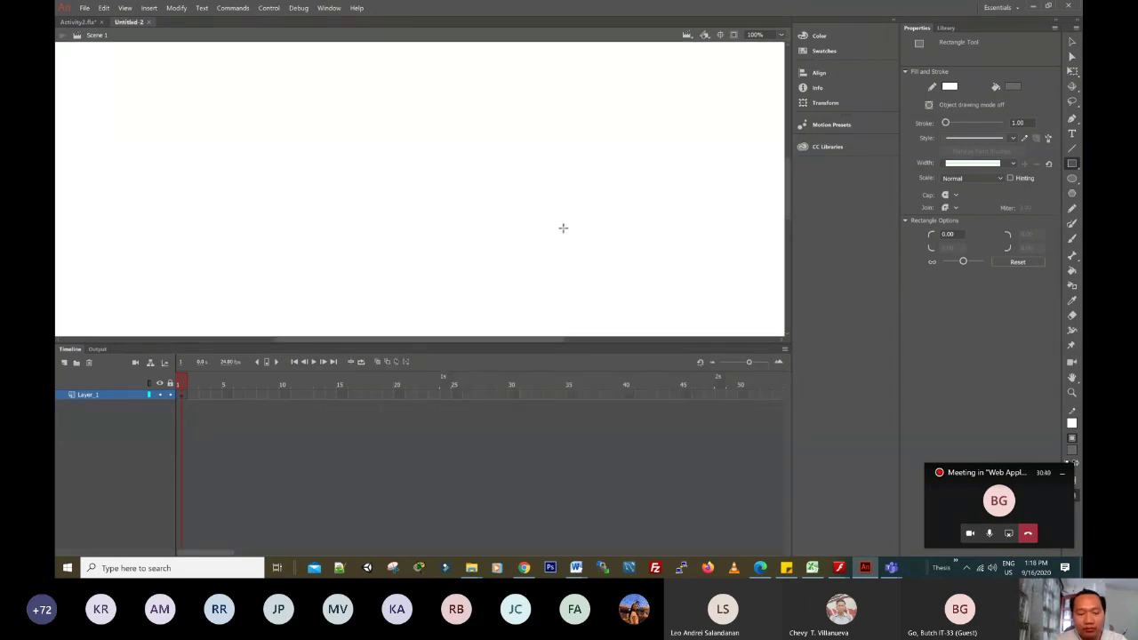
- Draw a dark grey rectangle about 480 × 231 px in the upper-left area of the stage
click(782, 35)
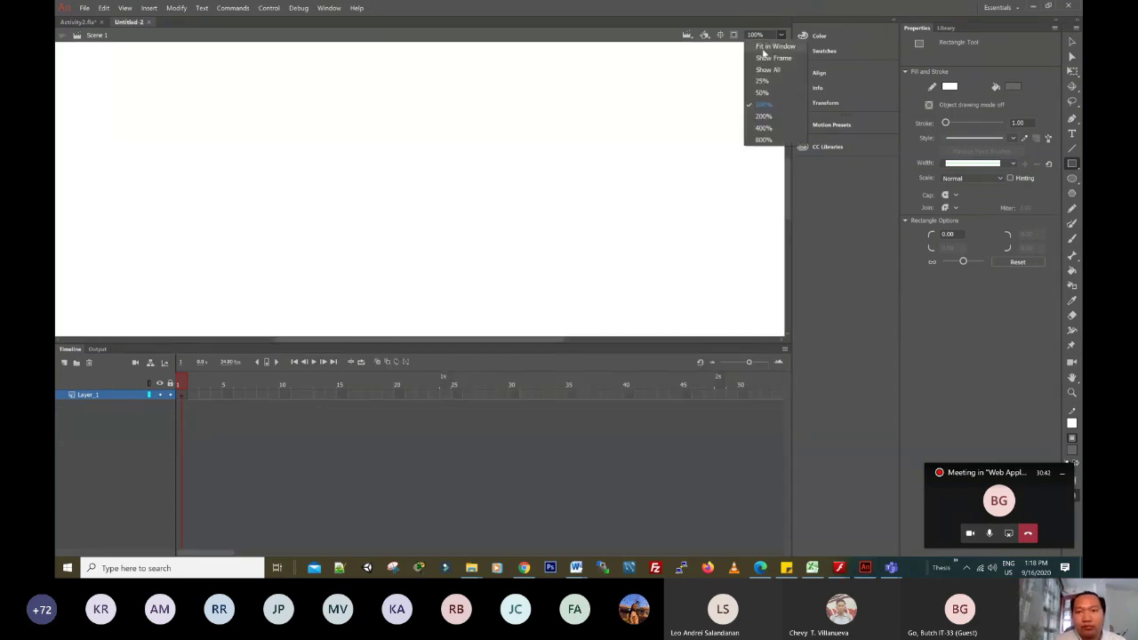
click(759, 44)
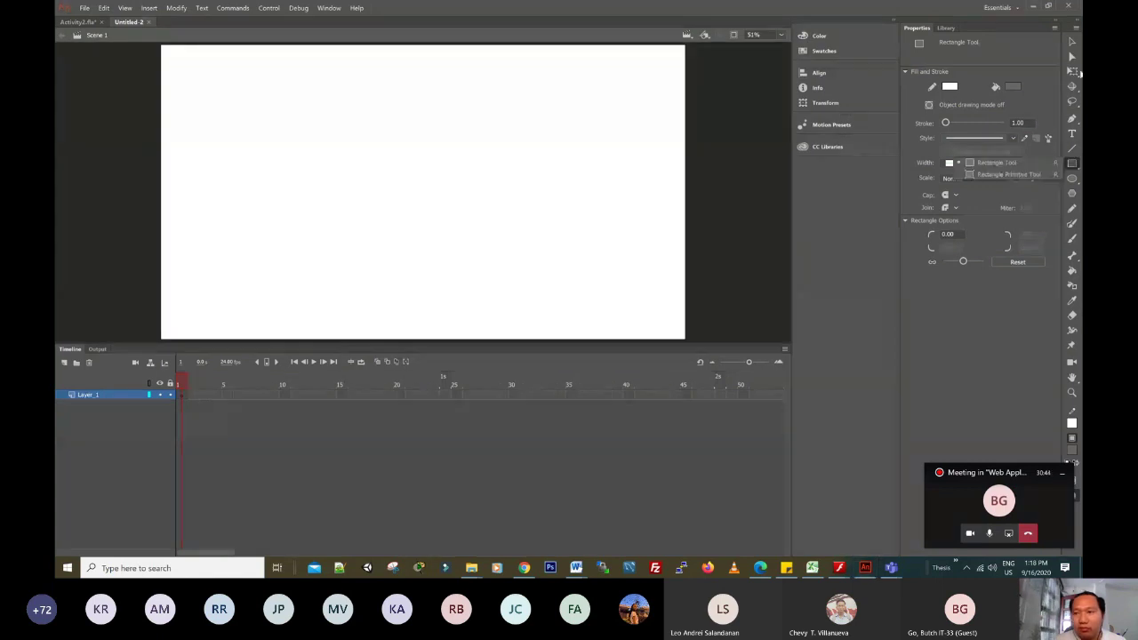
click(1072, 164)
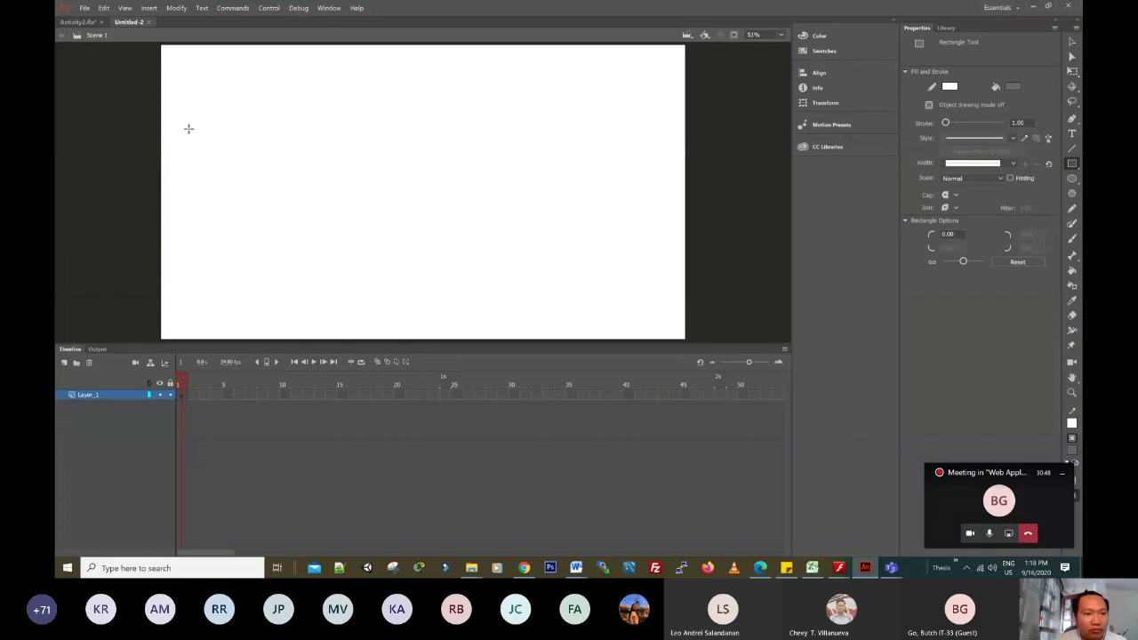
mouse_move(189, 128)
mouse_down()
mouse_move(257, 196)
mouse_move(319, 190)
mouse_up()
- Convert the grey rectangle to a Button symbol named btn1
key(v)
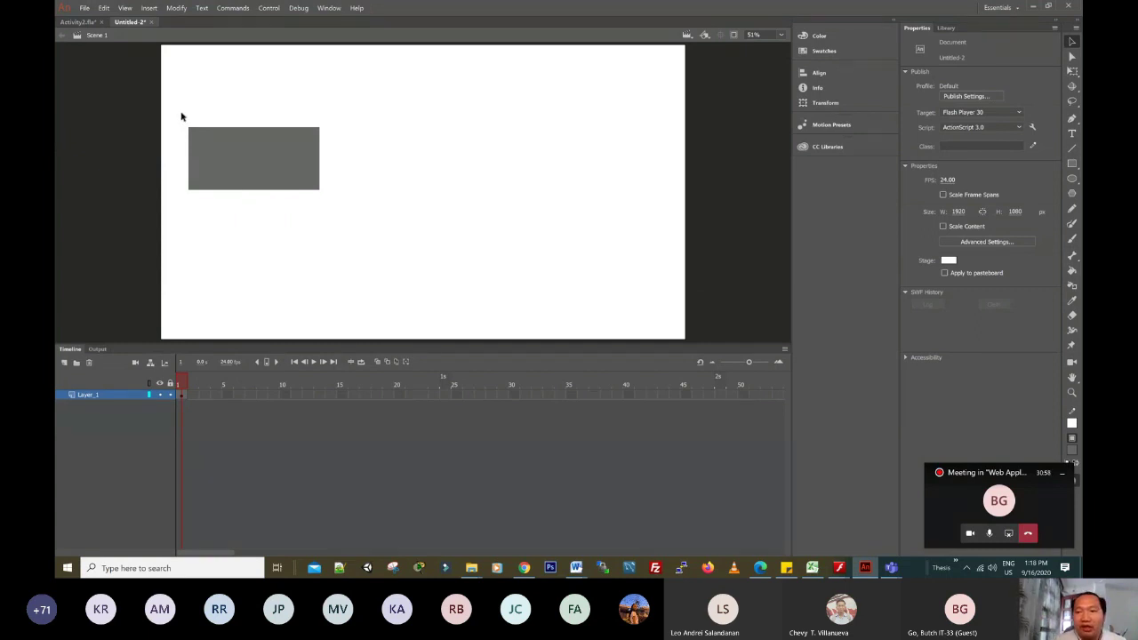
drag(180, 109, 353, 262)
right_click(271, 155)
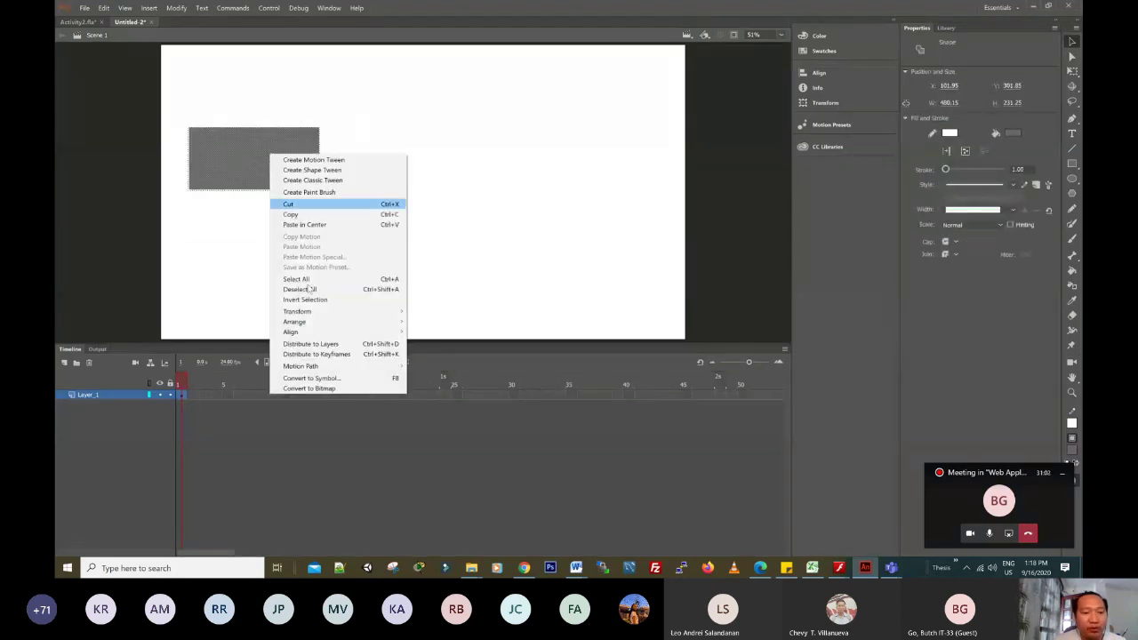
click(337, 378)
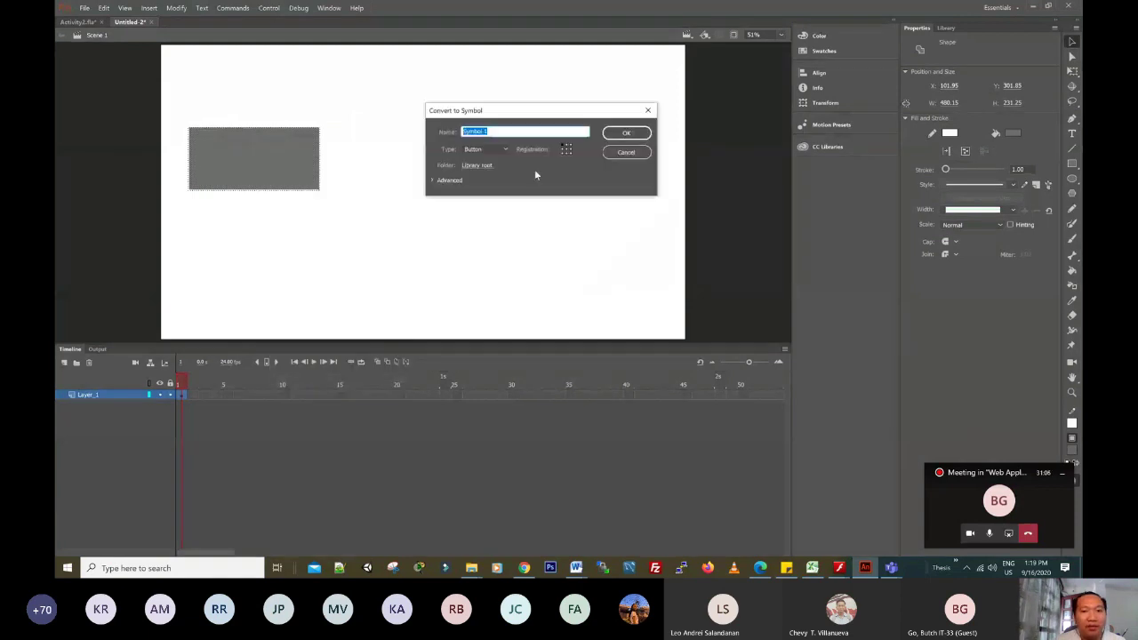
scroll(504, 152, down, 1)
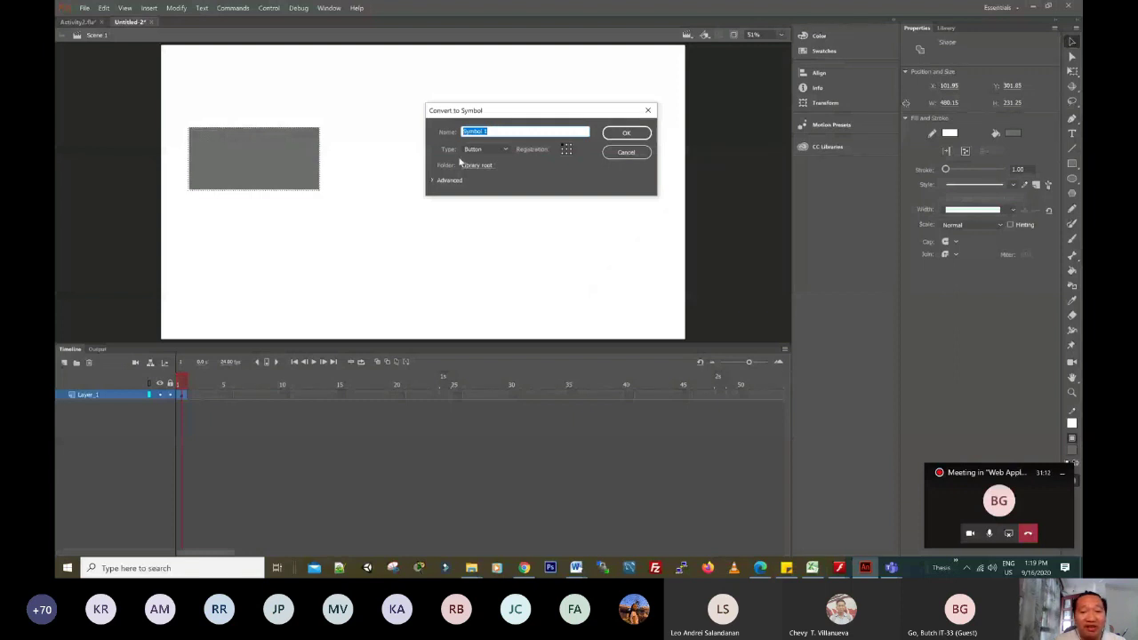
click(500, 148)
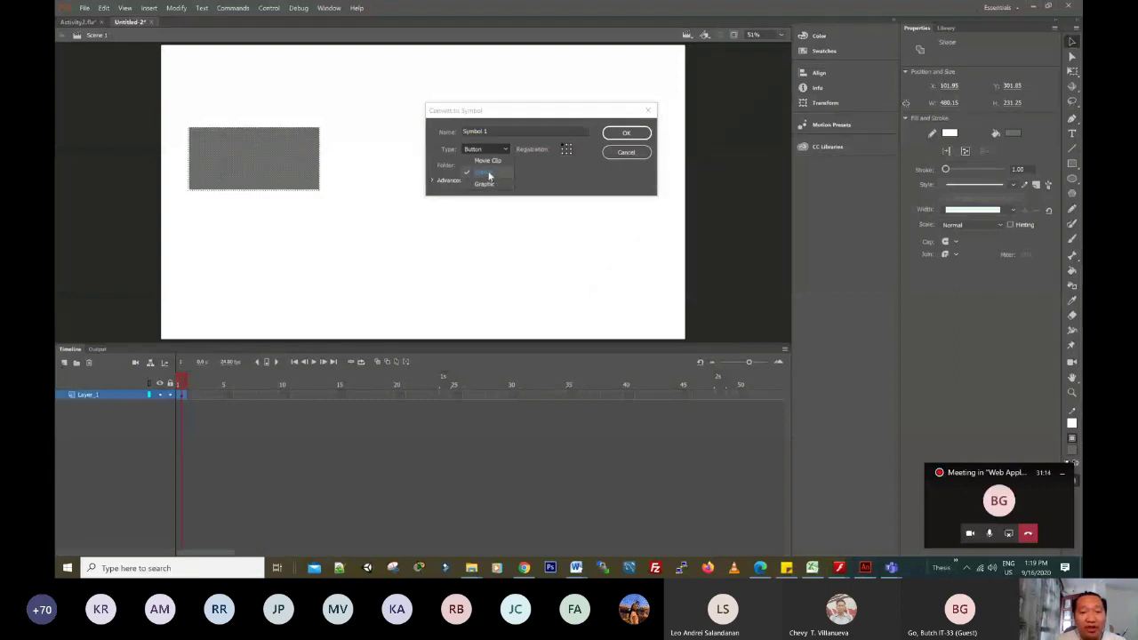
click(493, 148)
click(511, 131)
drag(511, 132, 418, 136)
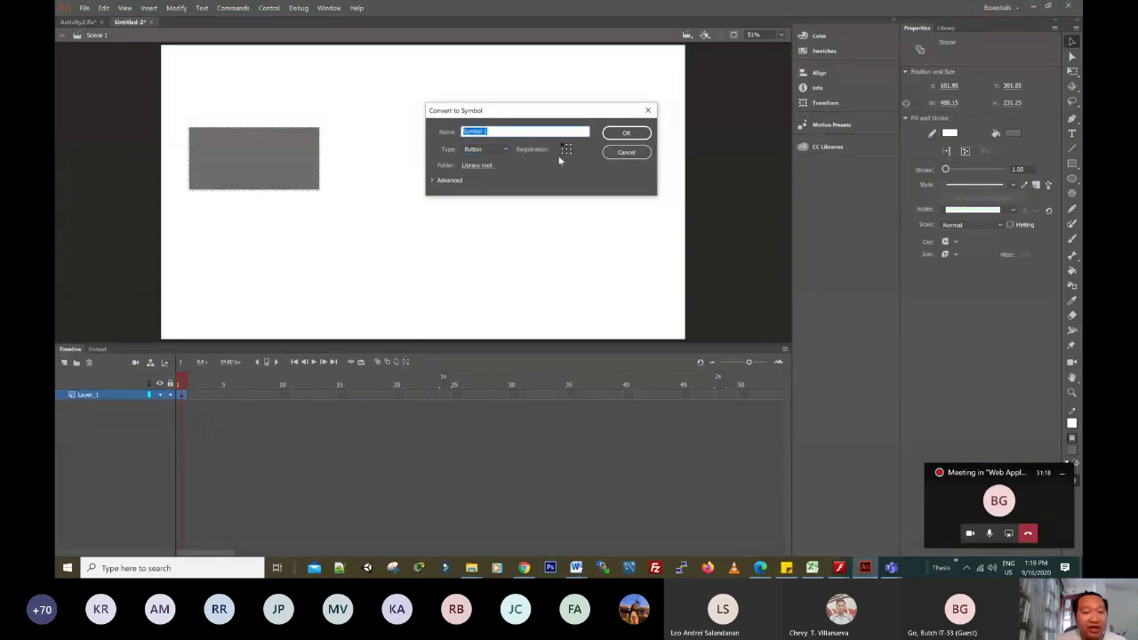
text(btn1)
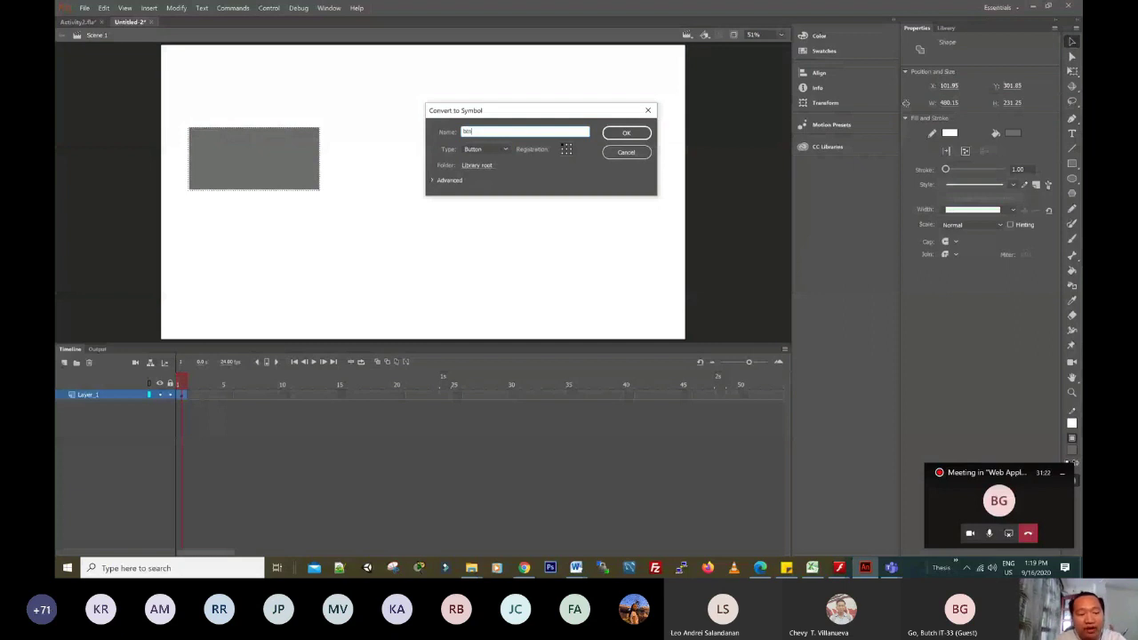
click(629, 134)
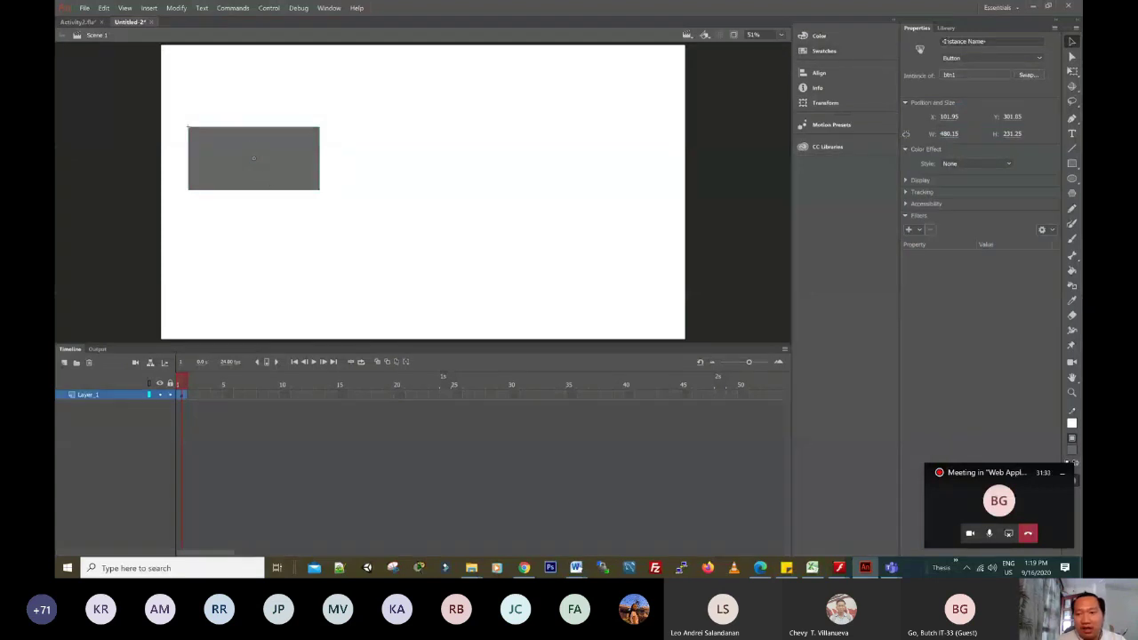
- Give the button on the stage the instance name bt1
click(966, 41)
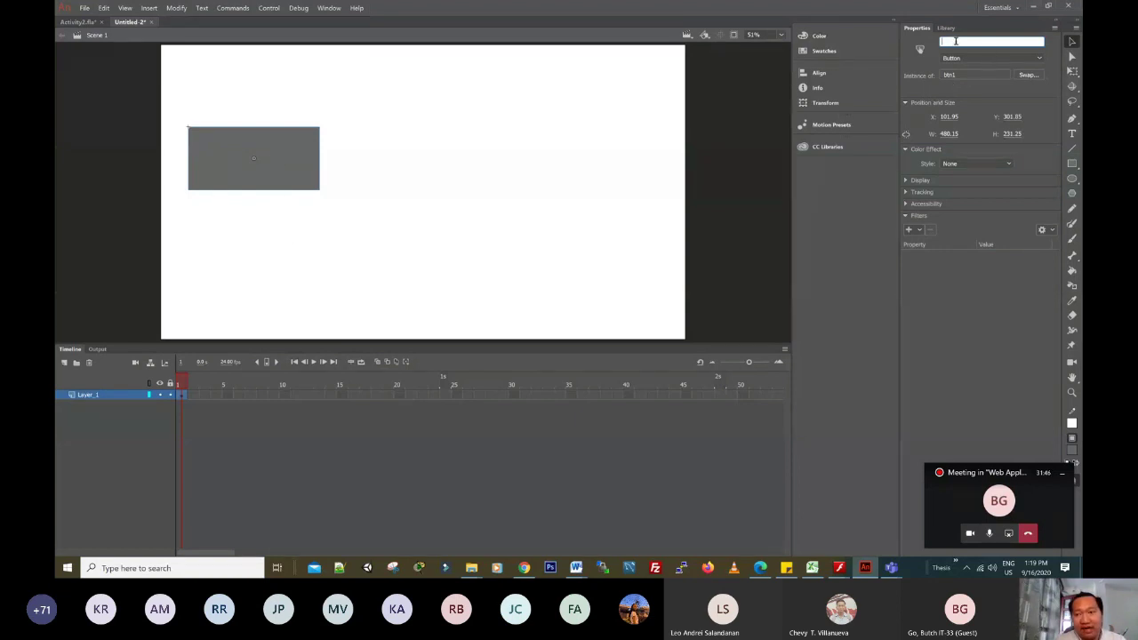
text(bt1)
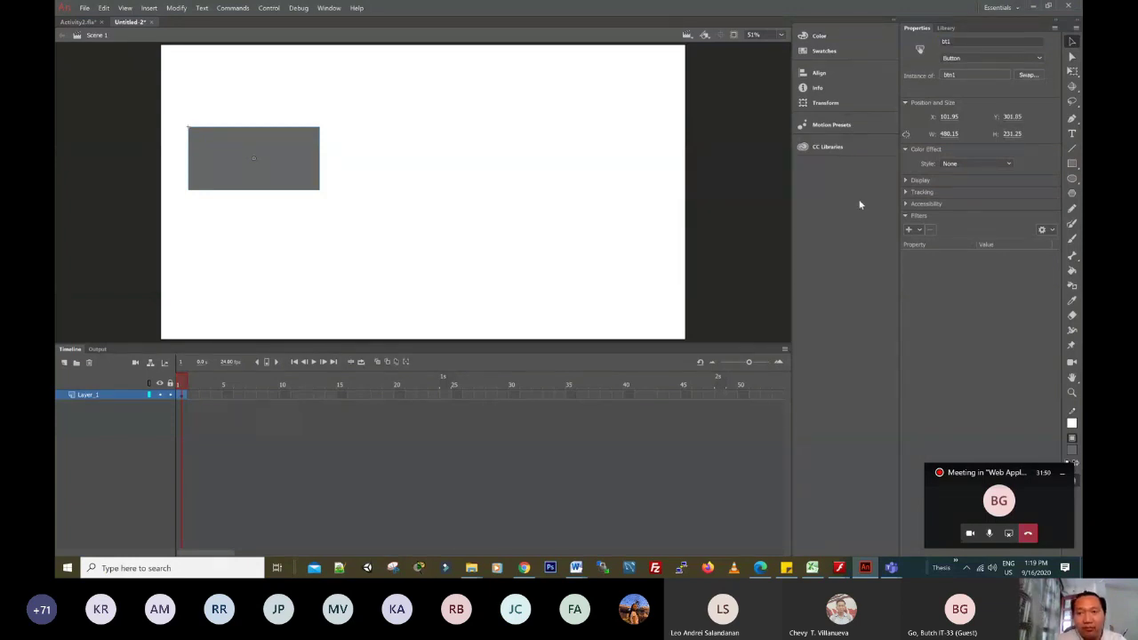
key(Return)
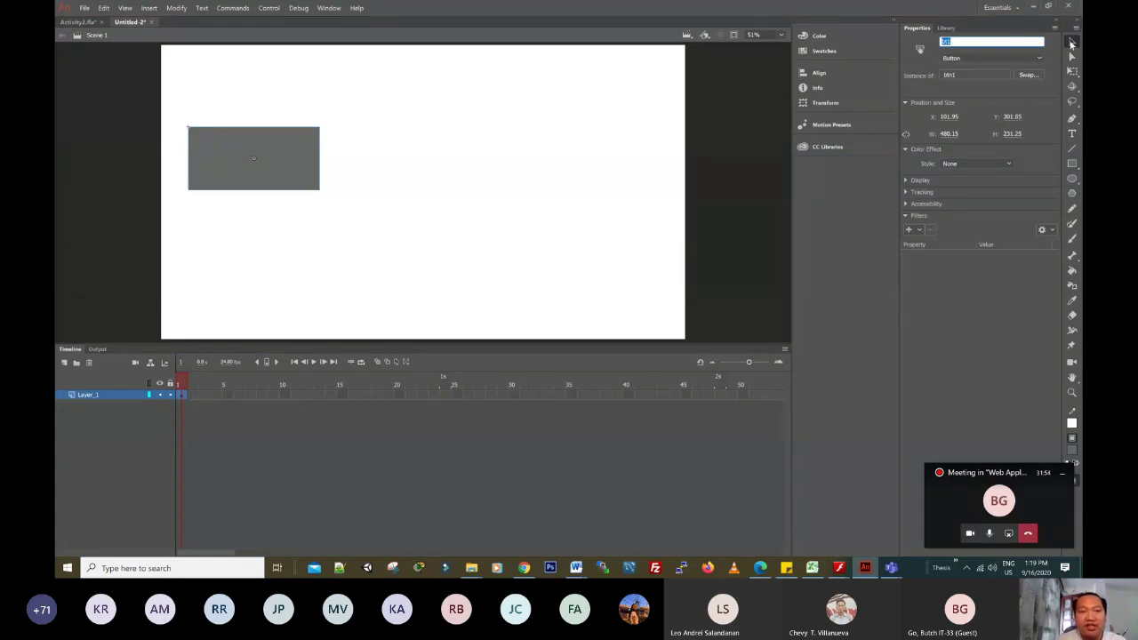
drag(185, 109, 362, 220)
click(382, 214)
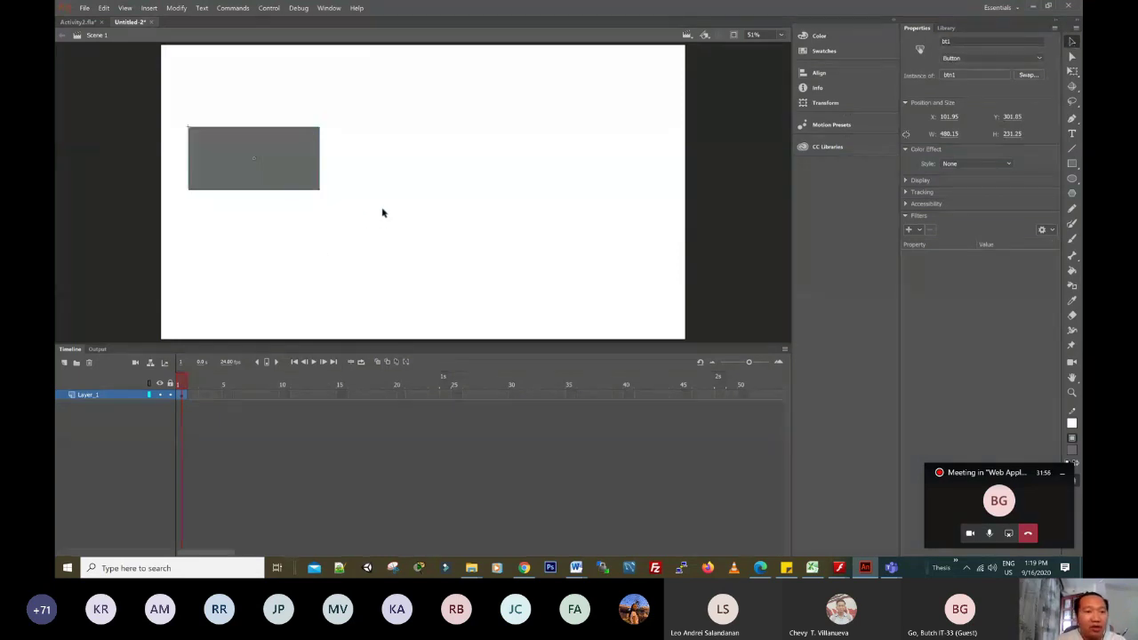
- Open the btn1 symbol in place to edit its button state frames
double_click(274, 163)
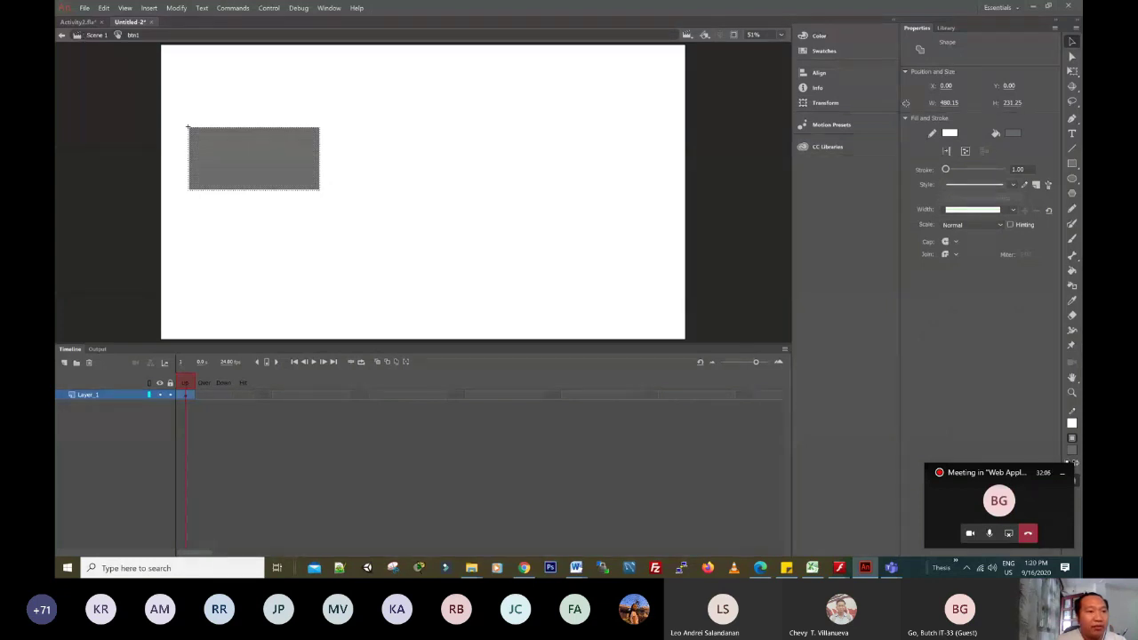
click(83, 34)
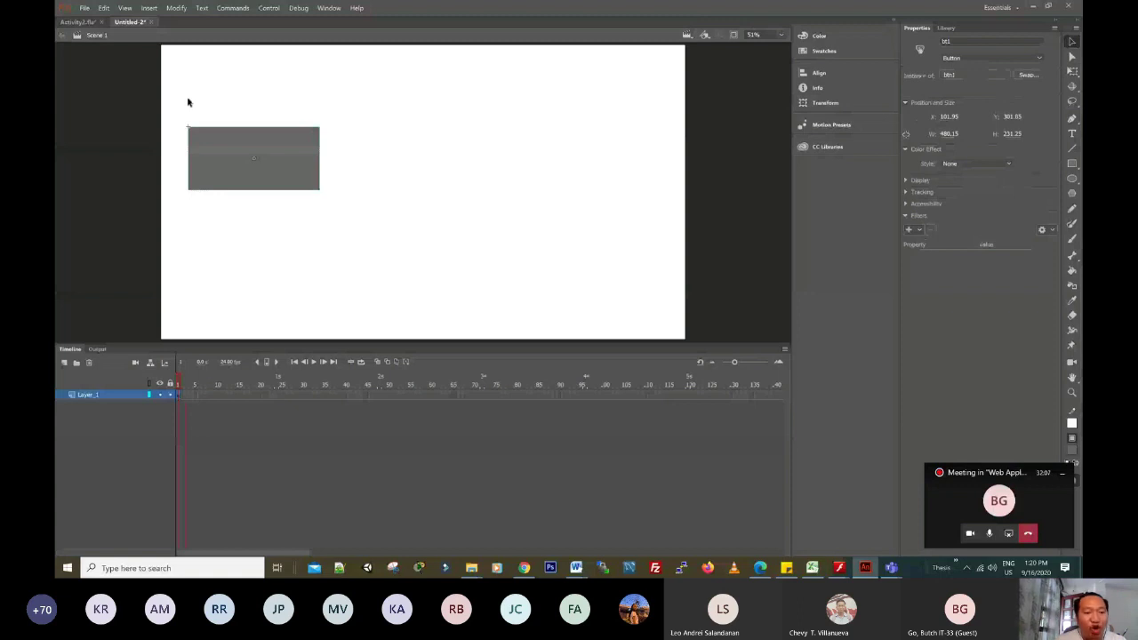
double_click(191, 156)
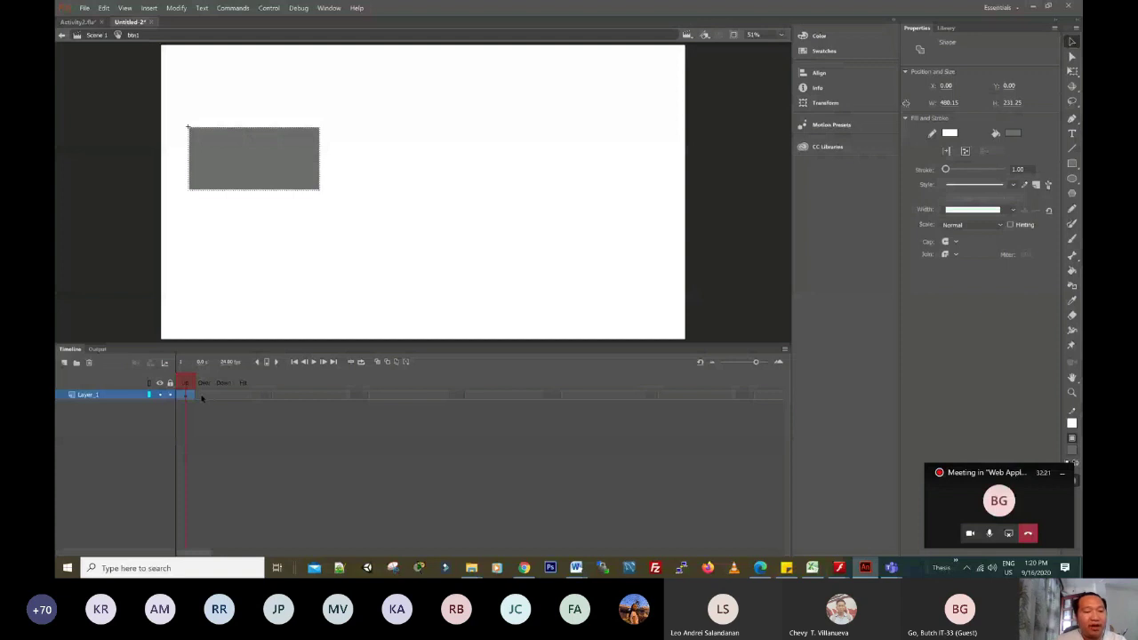
- Insert keyframes for the button's Over and Down states, filling the Over-state rectangle with bright green (#00FF00)
click(206, 395)
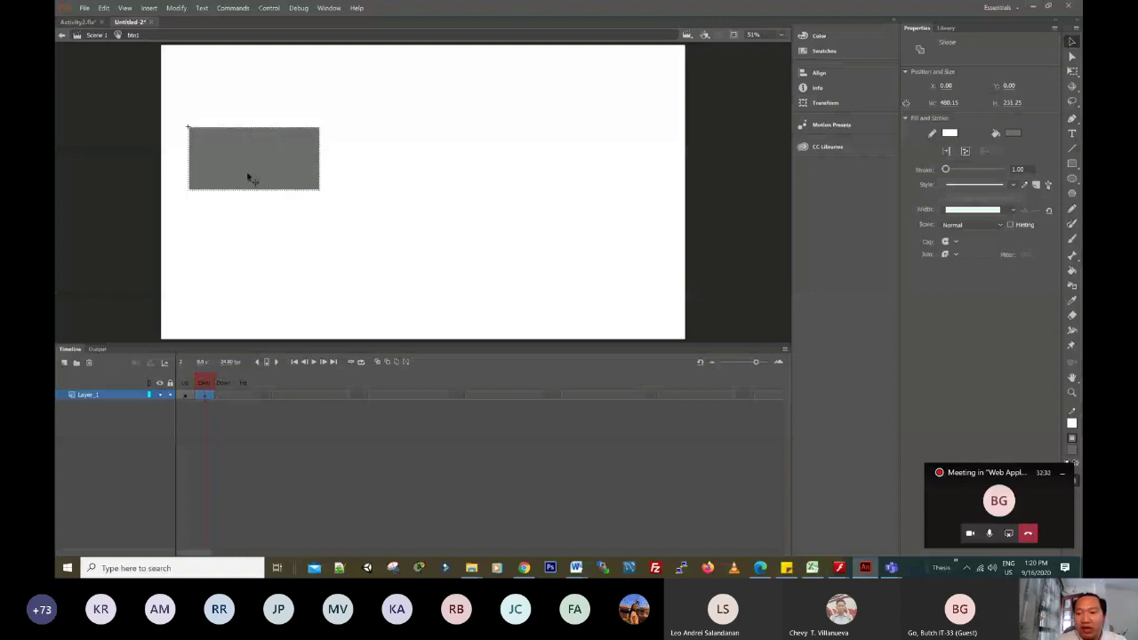
click(949, 133)
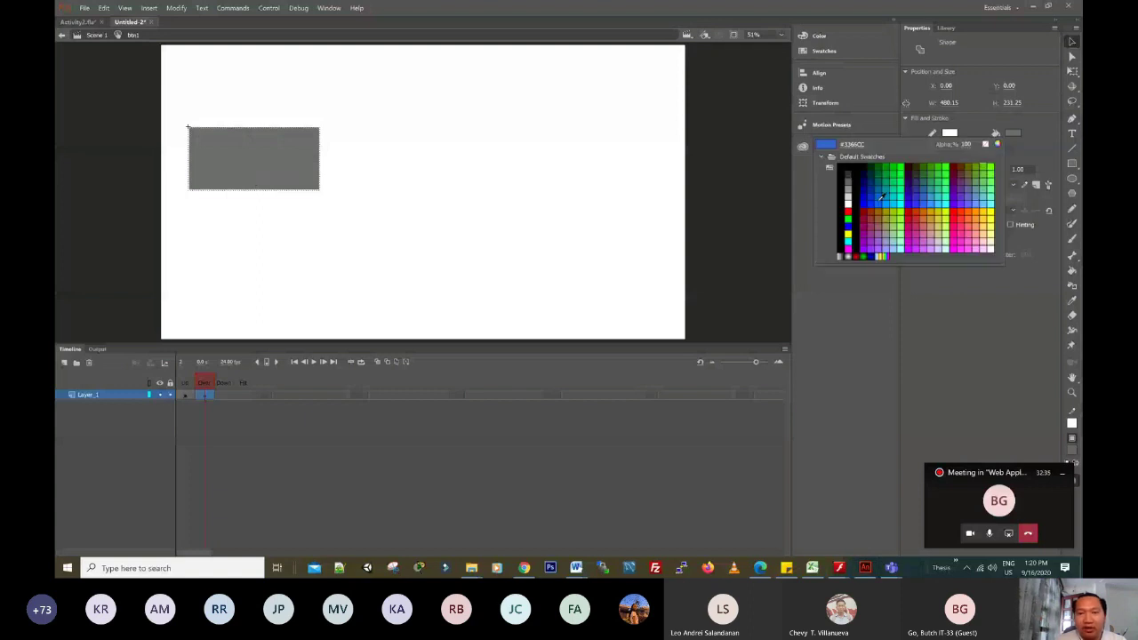
click(900, 169)
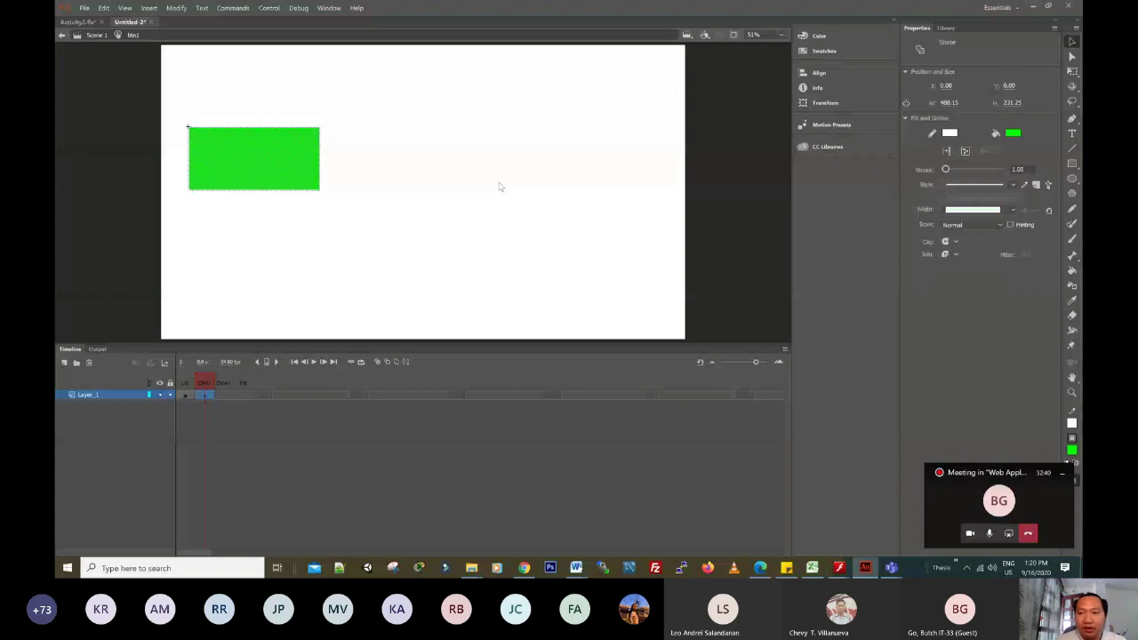
click(306, 227)
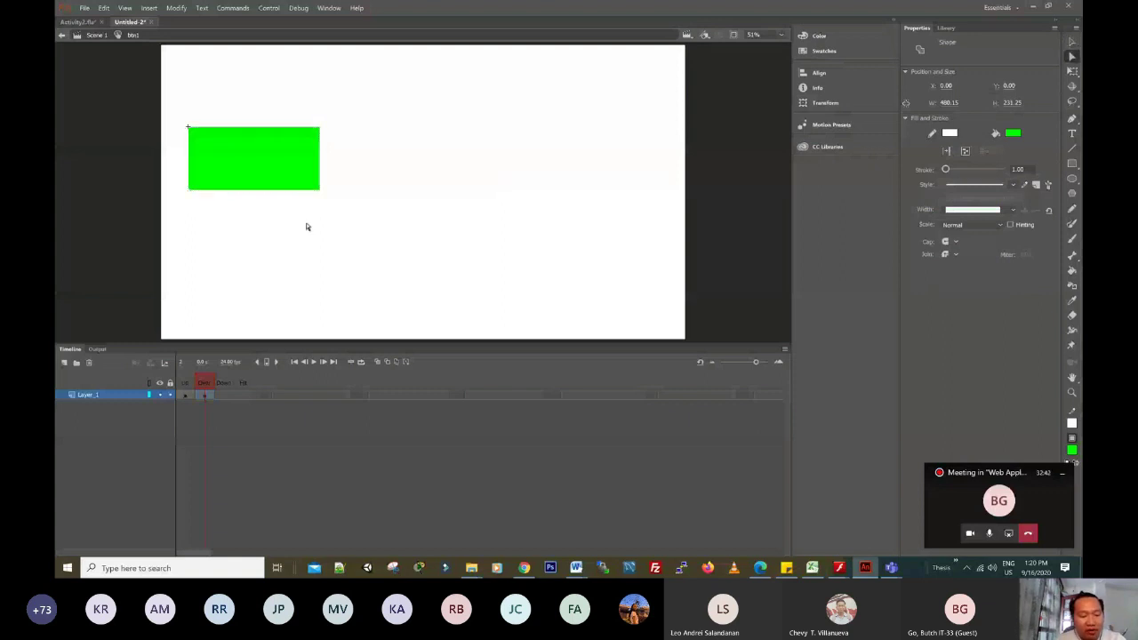
click(207, 396)
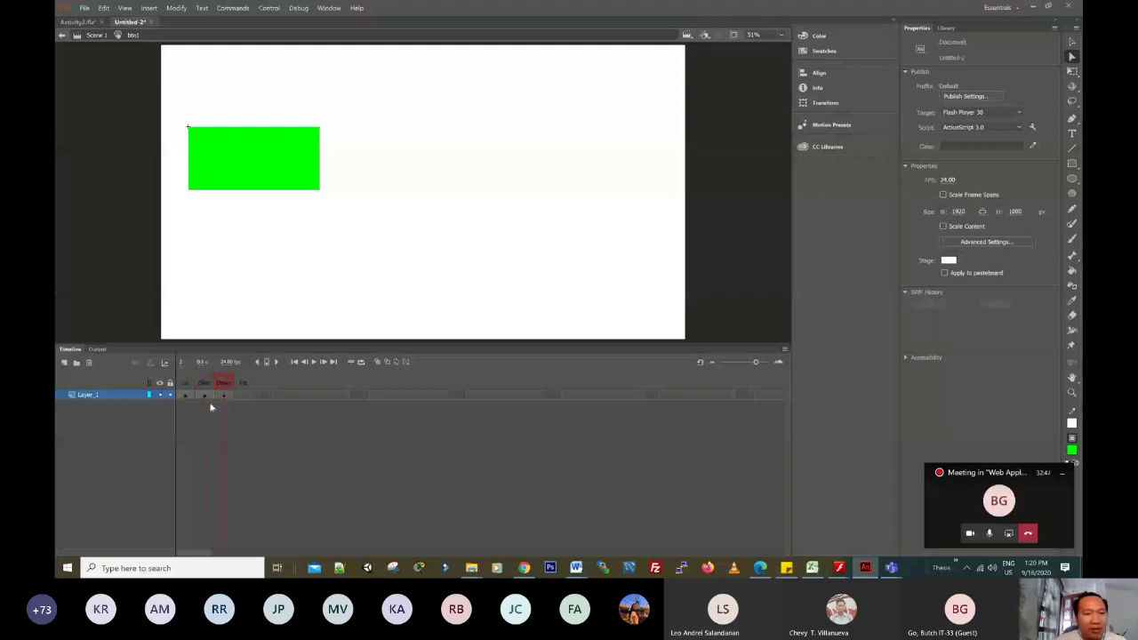
- Add a static text label with the person's name beside the green rectangle in the Over frame
click(206, 396)
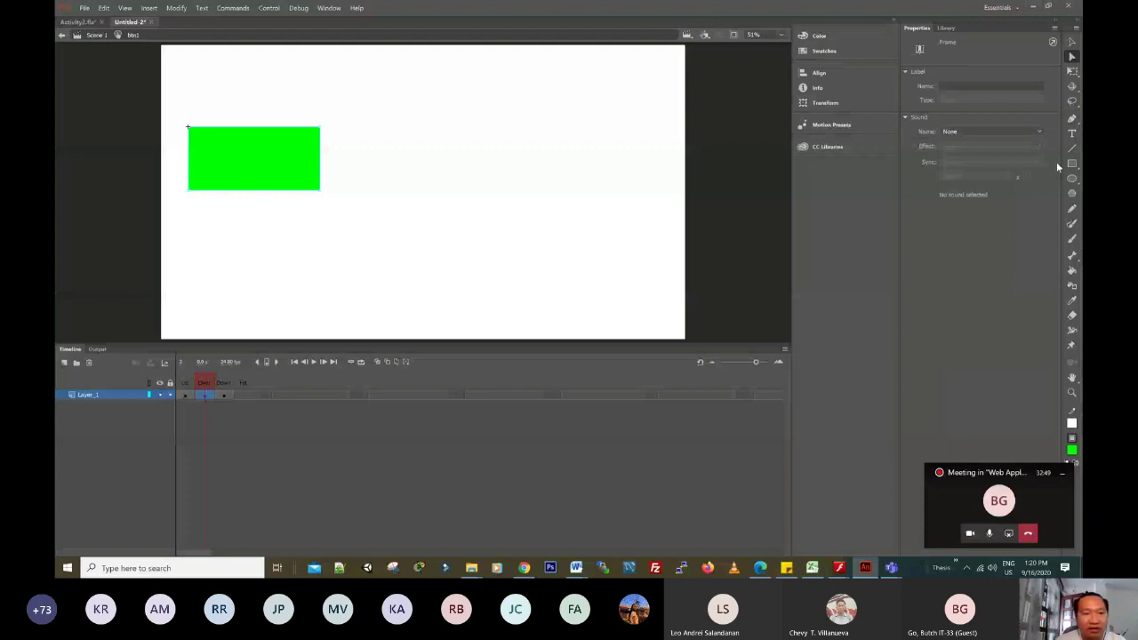
click(1071, 133)
click(340, 130)
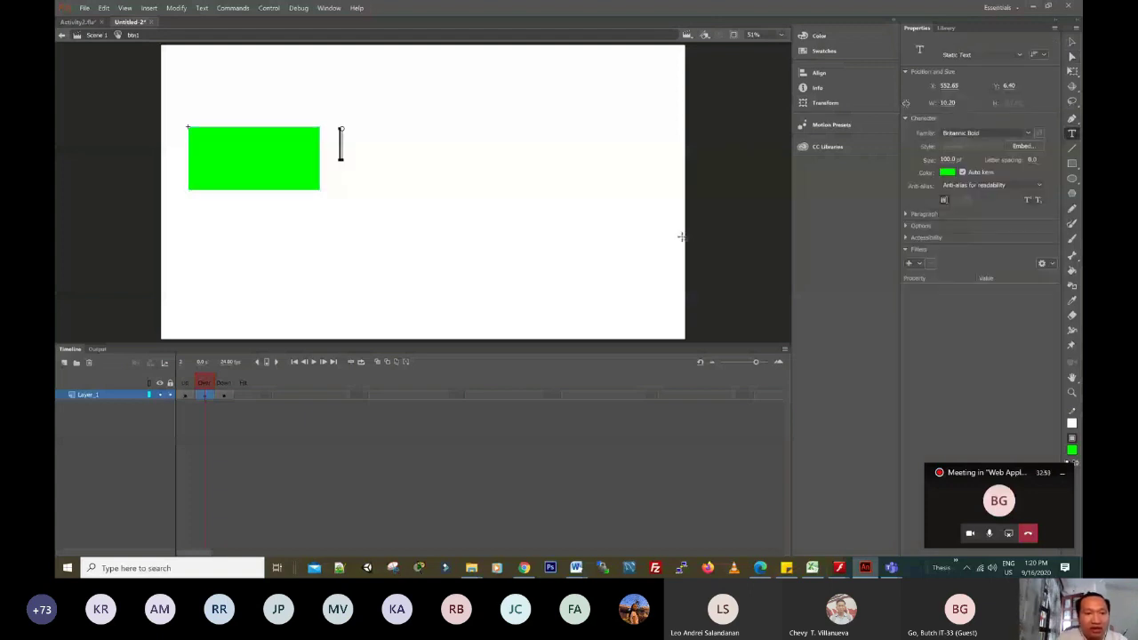
text(ab)
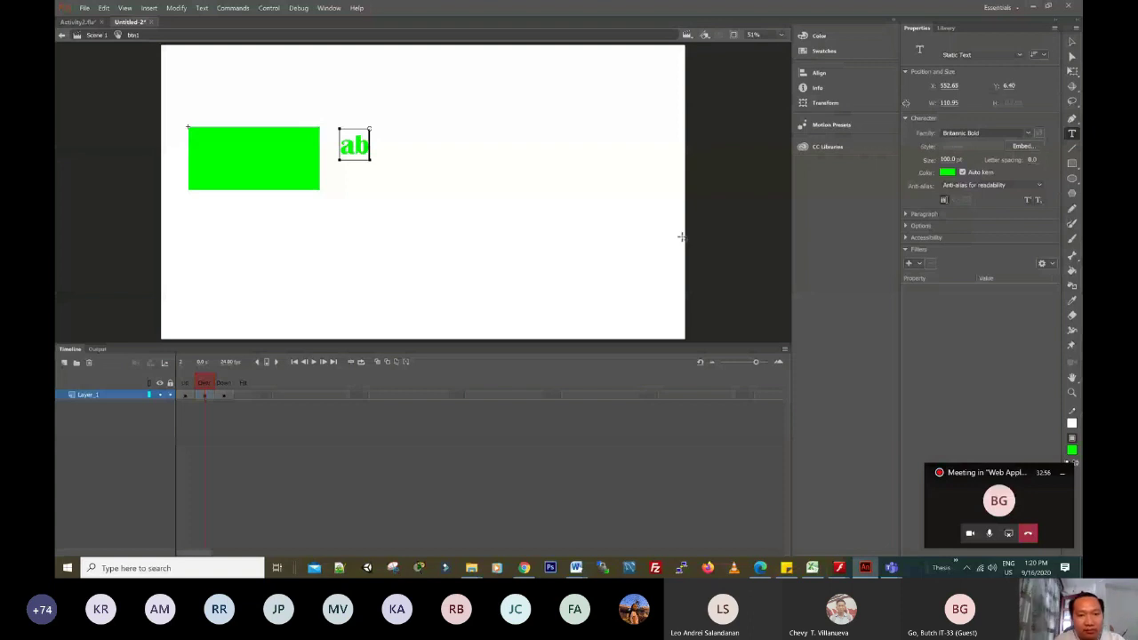
text(ricam)
- Make the whole name label black, capitalize its first letter and set its font size to 96 pt
key(ctrl+a)
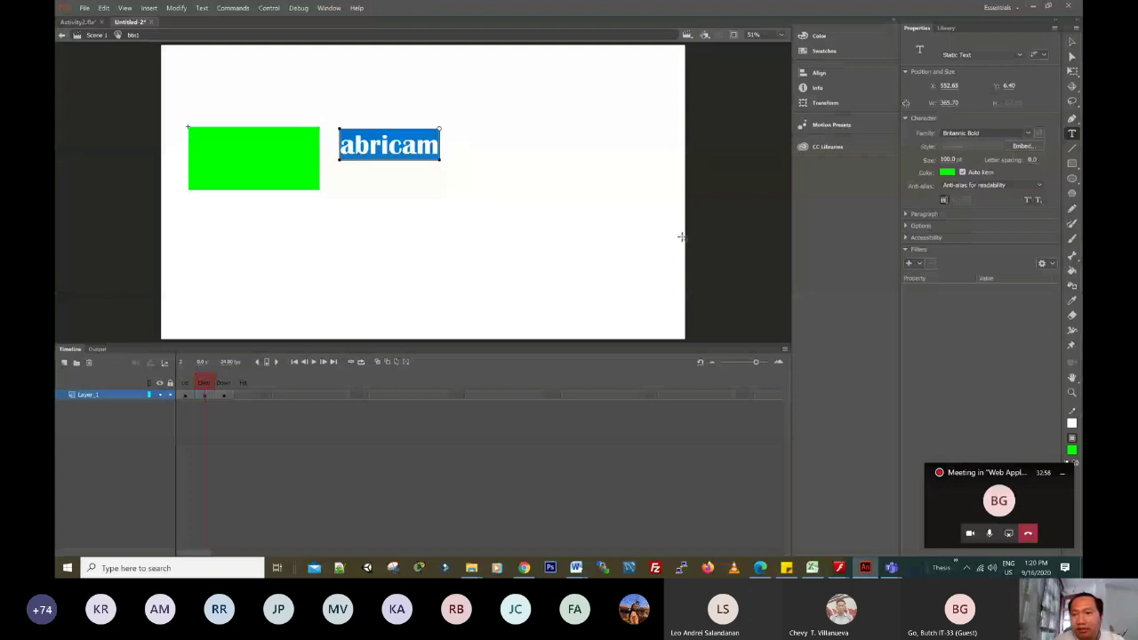
click(948, 172)
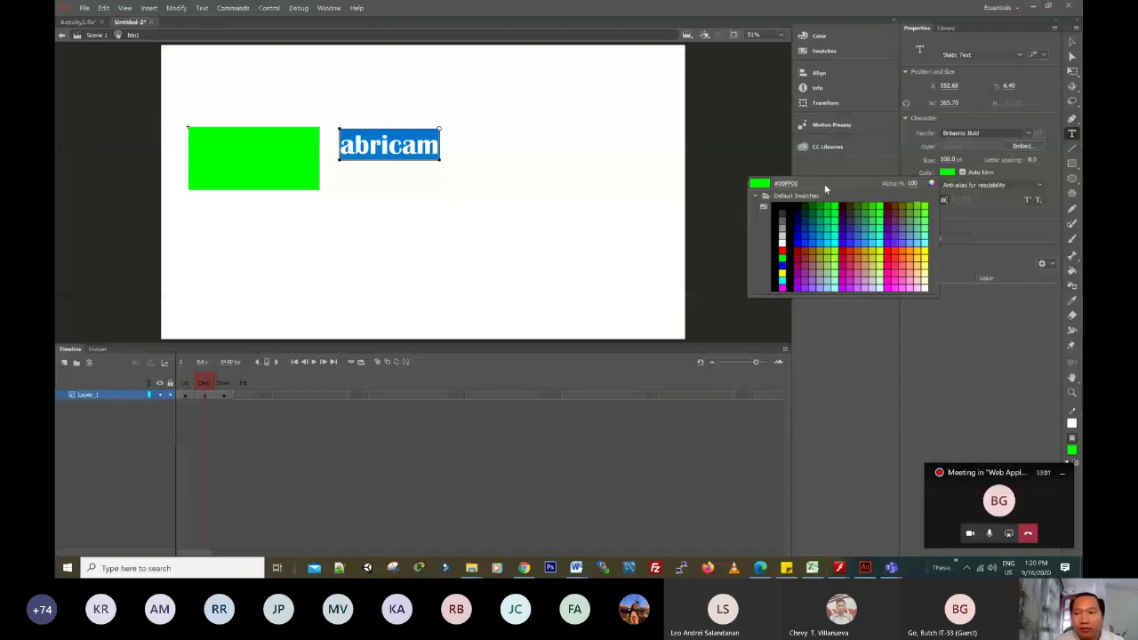
click(782, 210)
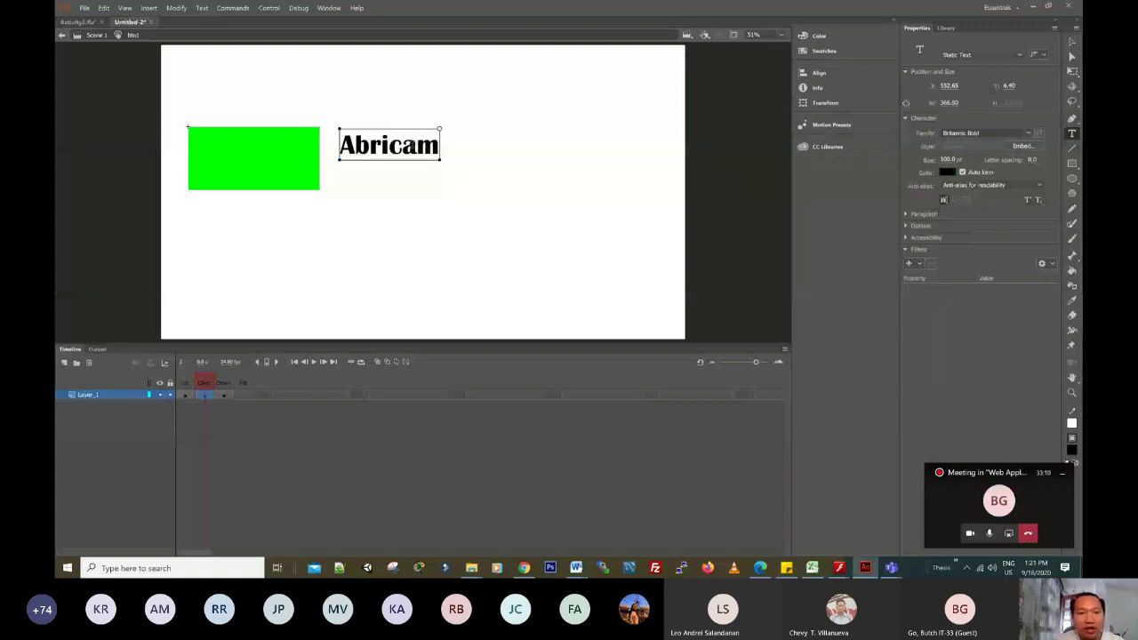
key(ctrl+a)
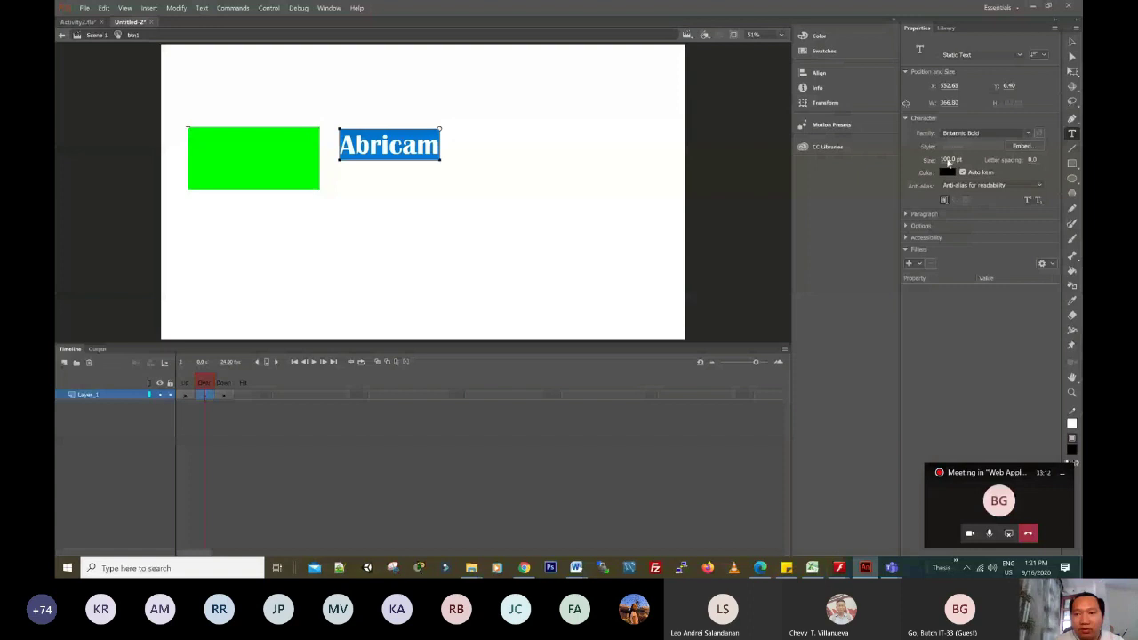
click(948, 161)
text(96)
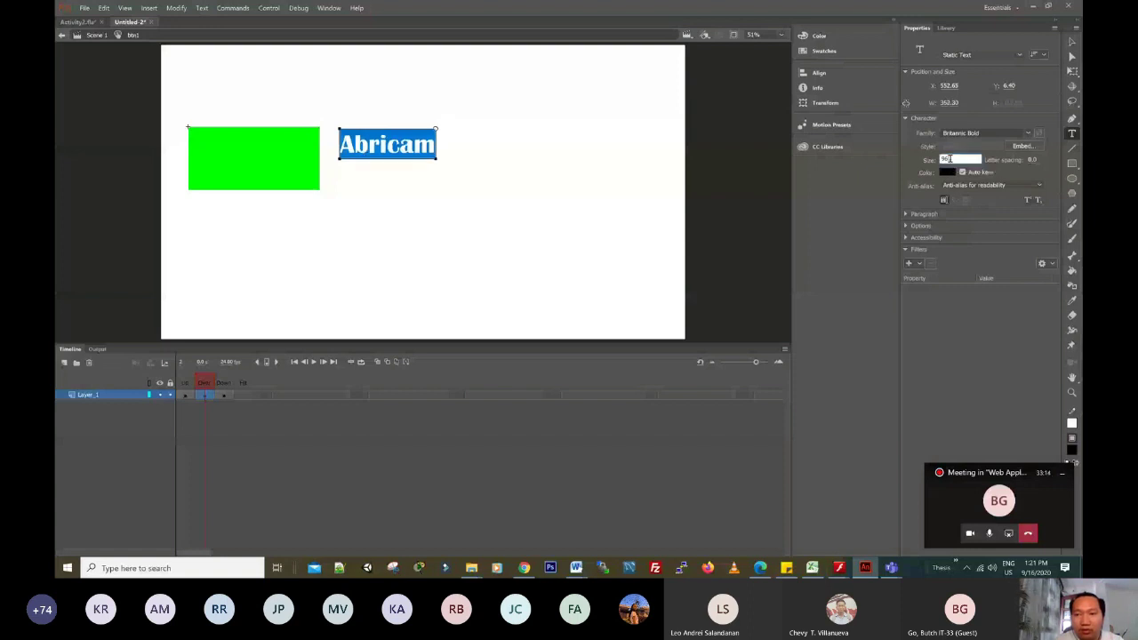